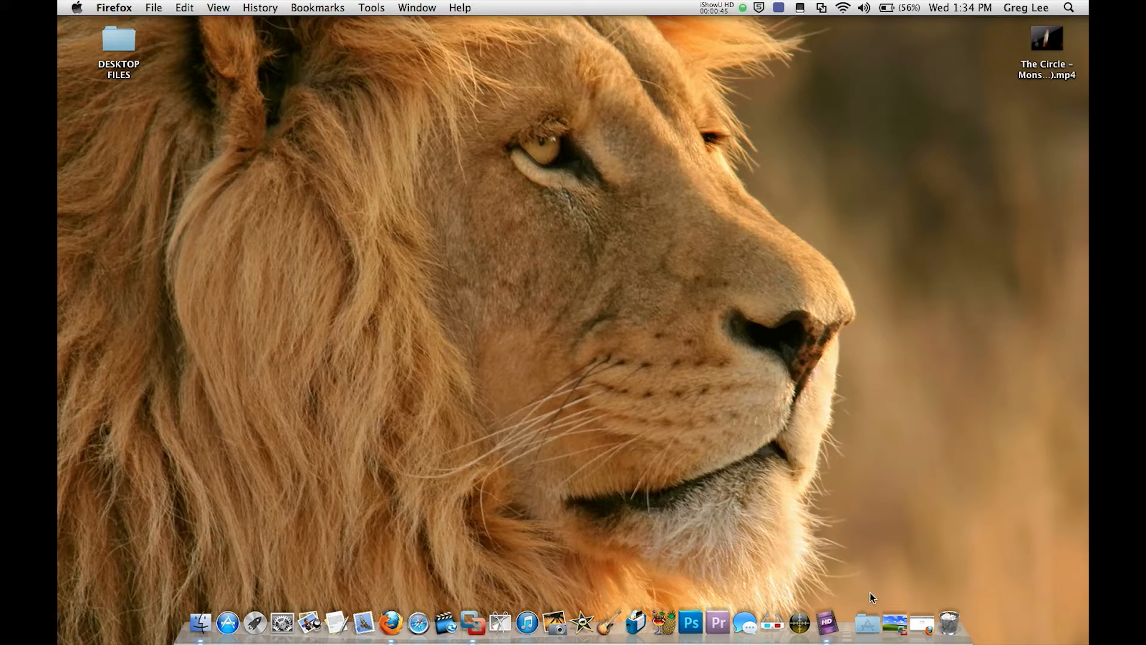
Step: Bring the browser back and go to the VidBlaster website
{"action": "left_click", "coordinate": [895, 613]}
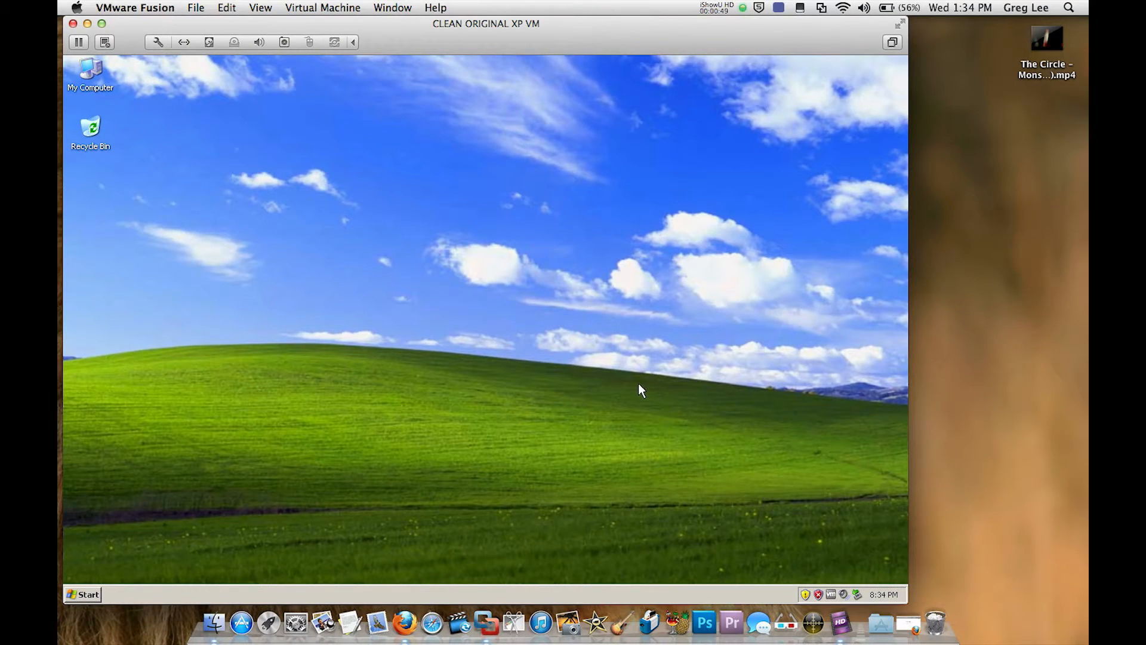
{"action": "left_click", "coordinate": [88, 24]}
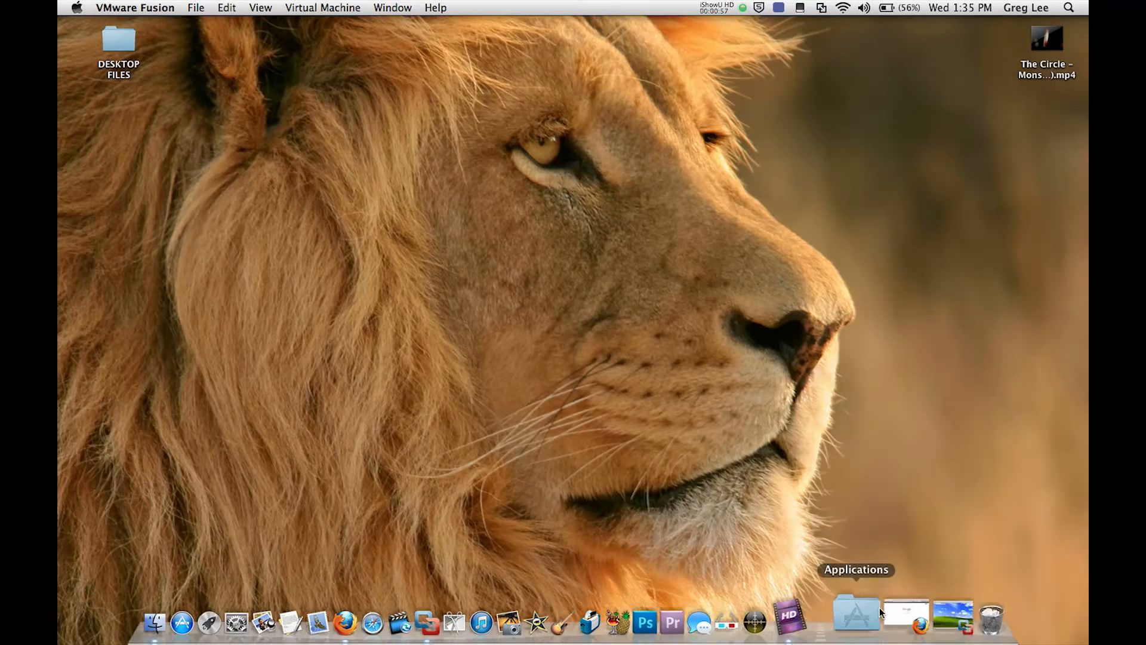
{"action": "left_click", "coordinate": [895, 612]}
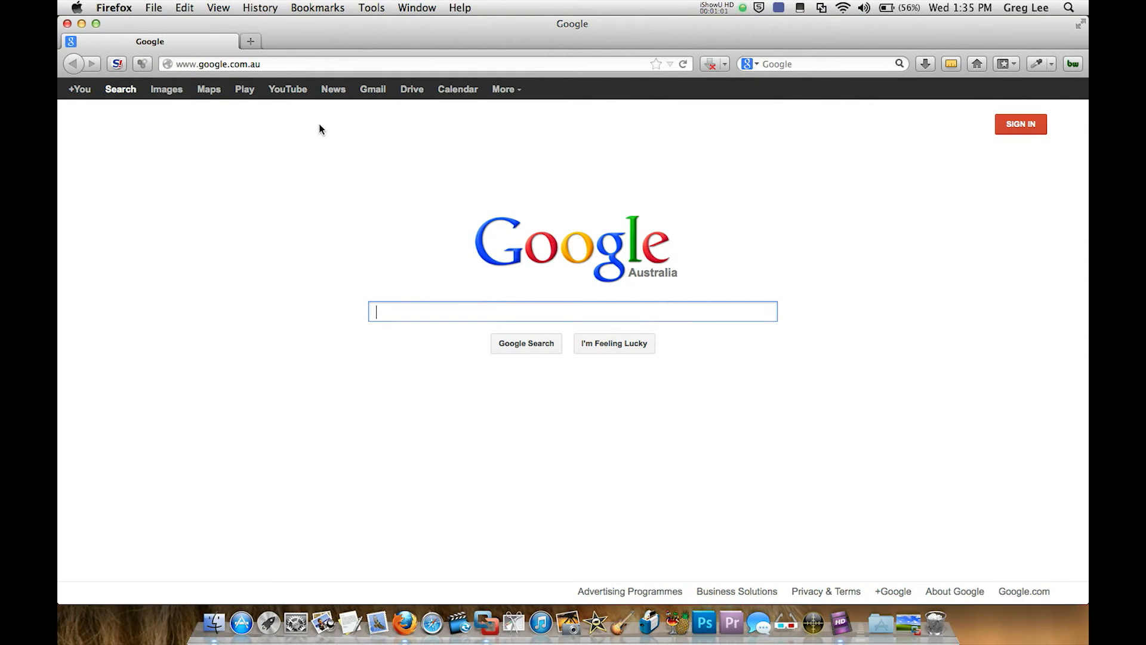
{"action": "left_click", "coordinate": [287, 64]}
{"action": "type", "text": "vidstudio.com/"}
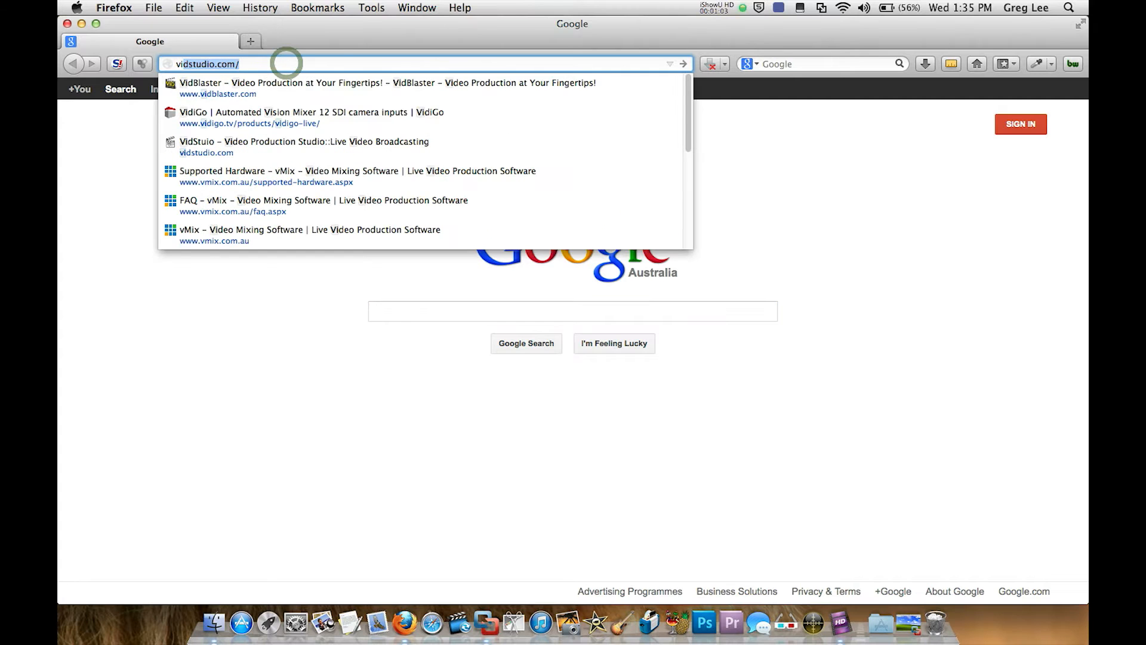
{"action": "left_click", "coordinate": [286, 89]}
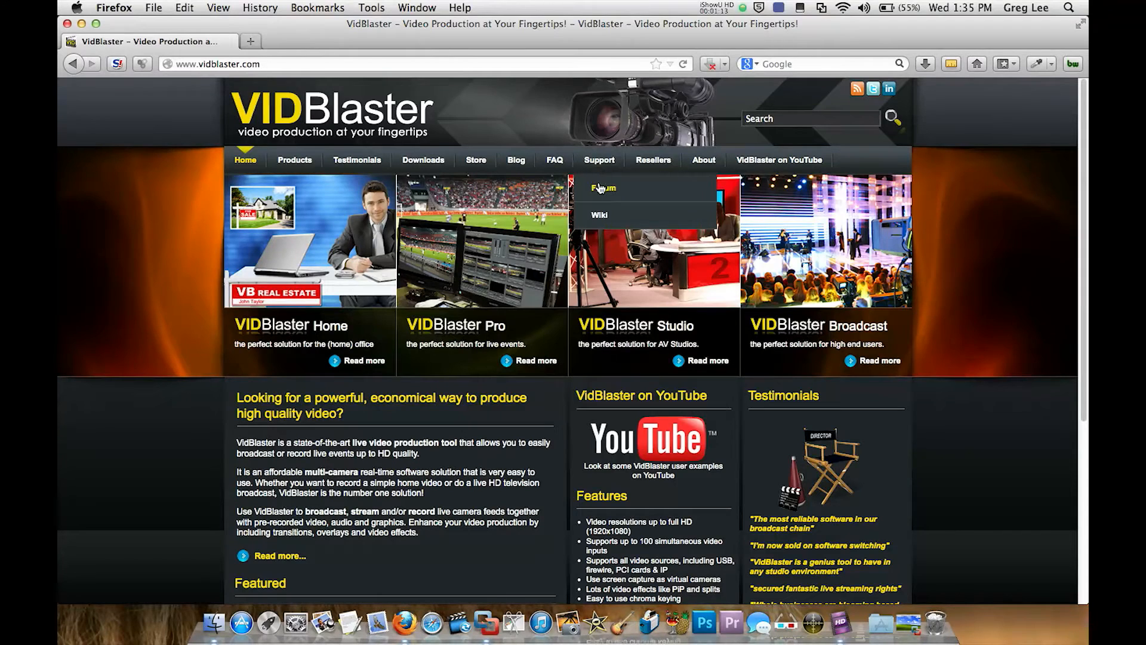
{"action": "mouse_move", "coordinate": [599, 159]}
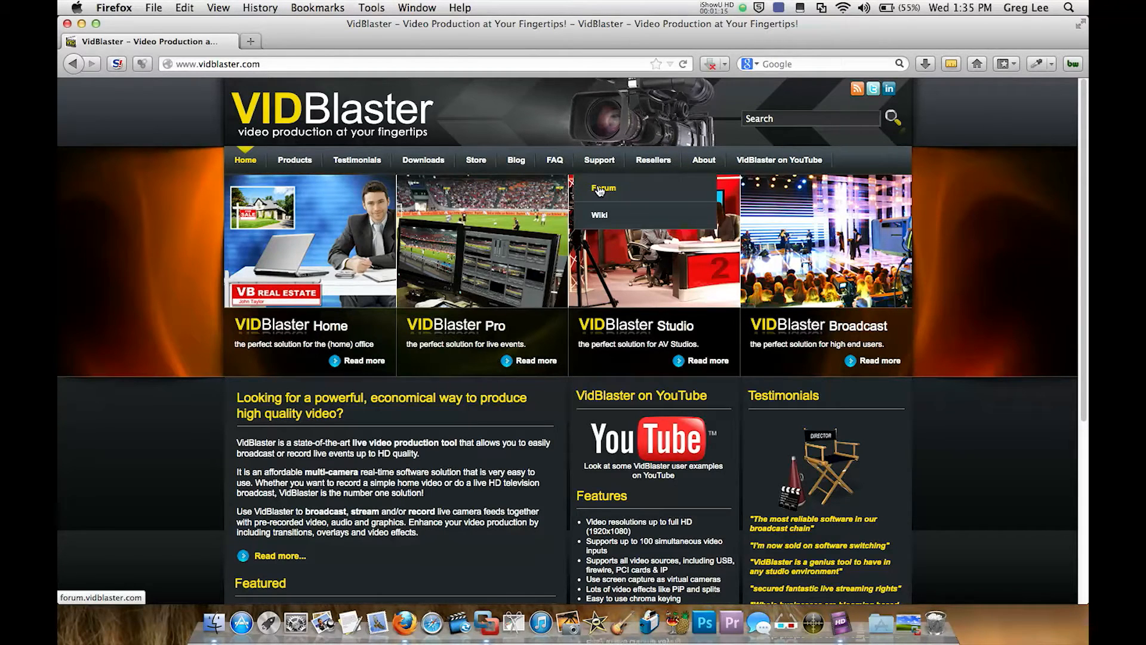
Step: Reach the VidBlaster v3.09 beta thread via the forum's Download board
{"action": "left_click", "coordinate": [599, 190]}
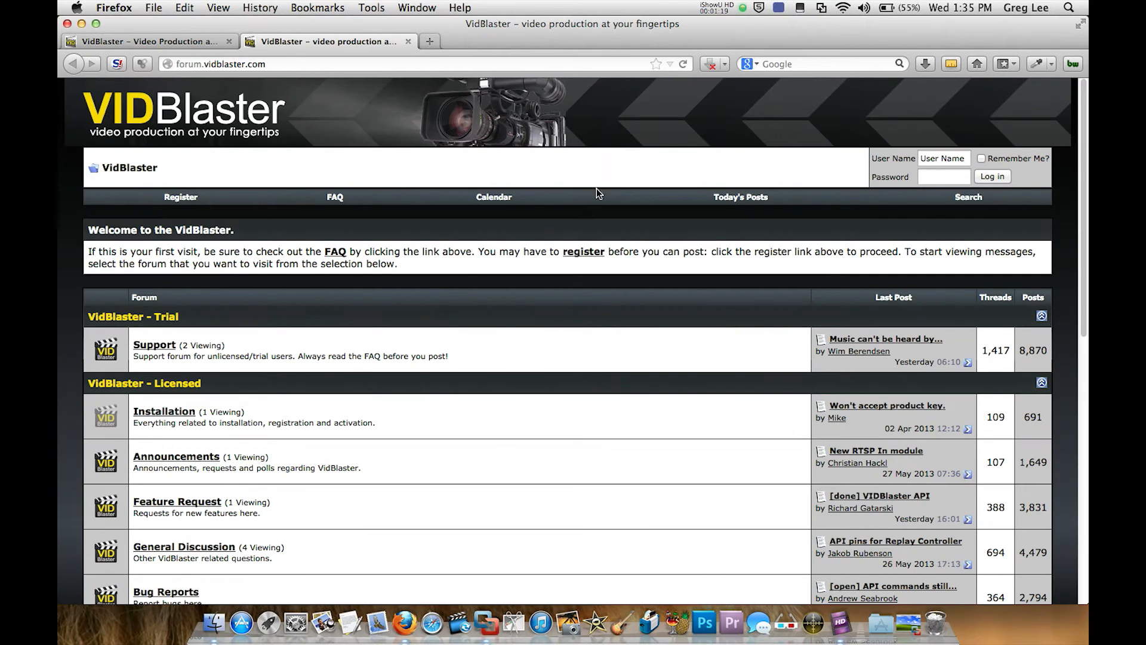
{"action": "scroll", "coordinate": [504, 331], "scroll_direction": "down", "scroll_amount": 5}
{"action": "scroll", "coordinate": [504, 328], "scroll_direction": "down", "scroll_amount": 2}
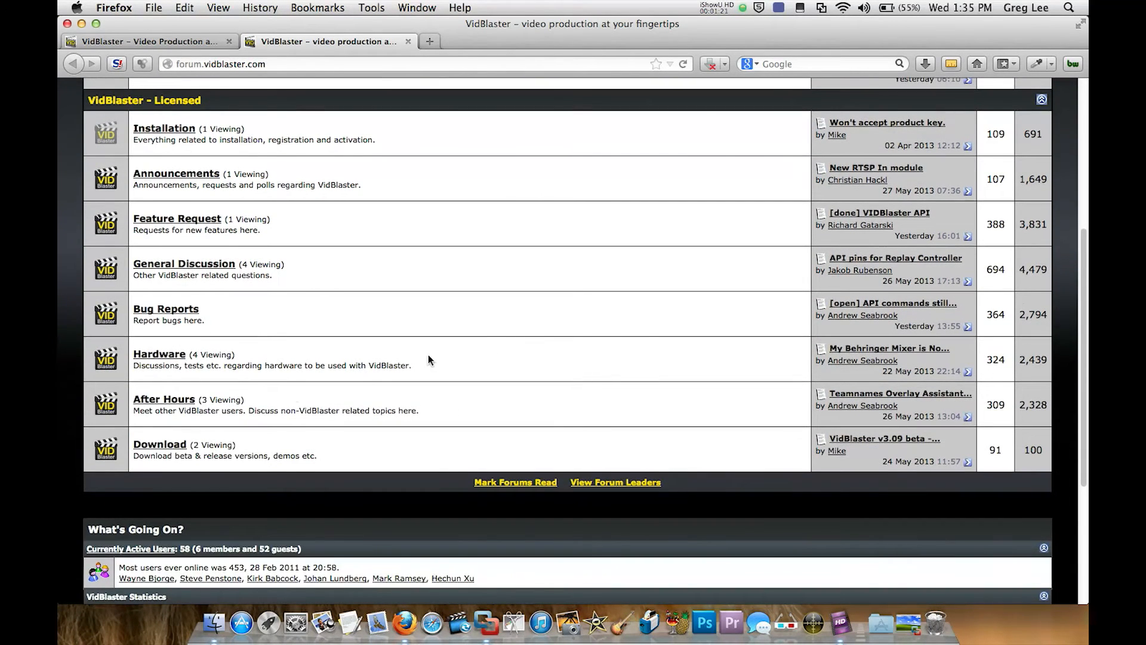
{"action": "left_click", "coordinate": [163, 445]}
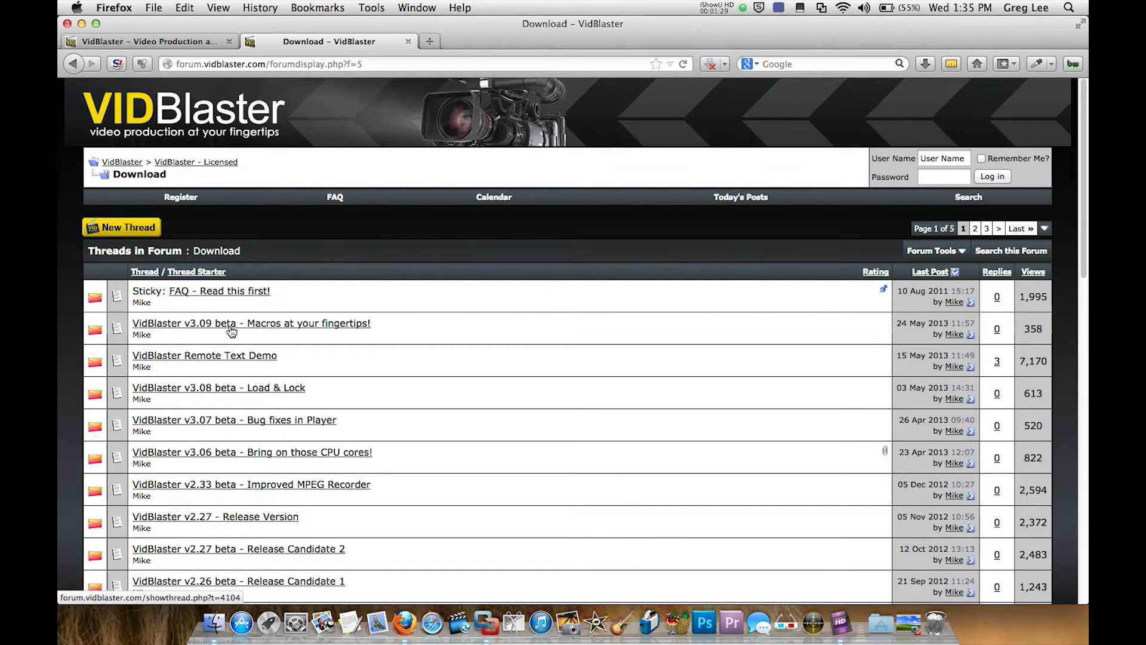
{"action": "left_click", "coordinate": [319, 328]}
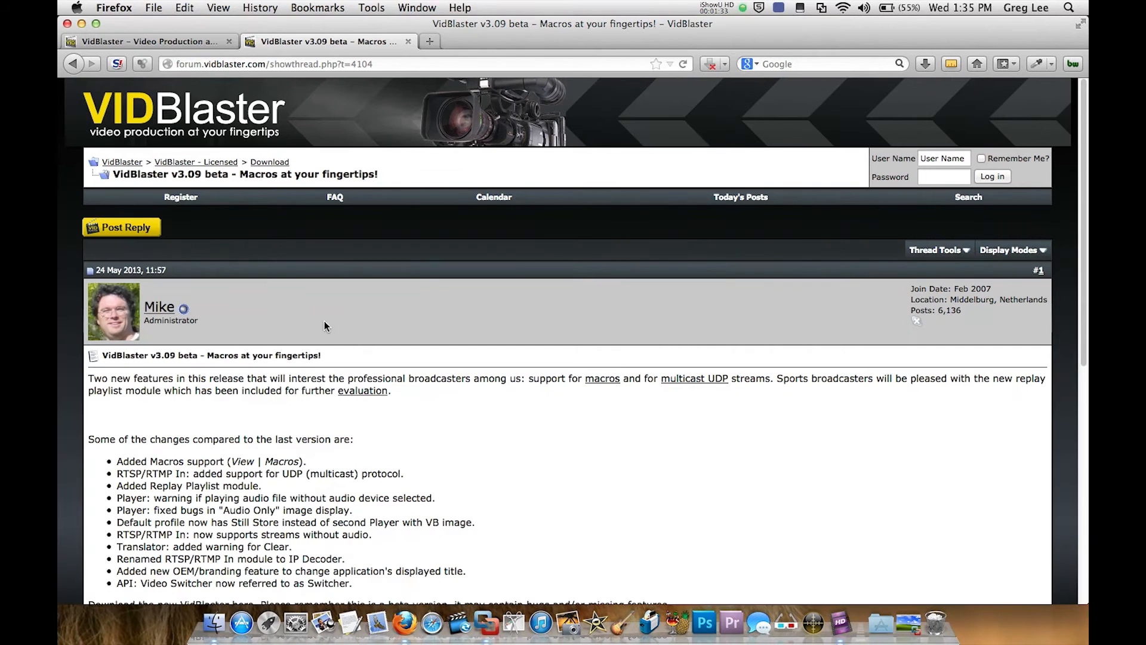
{"action": "scroll", "coordinate": [510, 415], "scroll_direction": "down", "scroll_amount": 1}
{"action": "scroll", "coordinate": [511, 416], "scroll_direction": "down", "scroll_amount": 4}
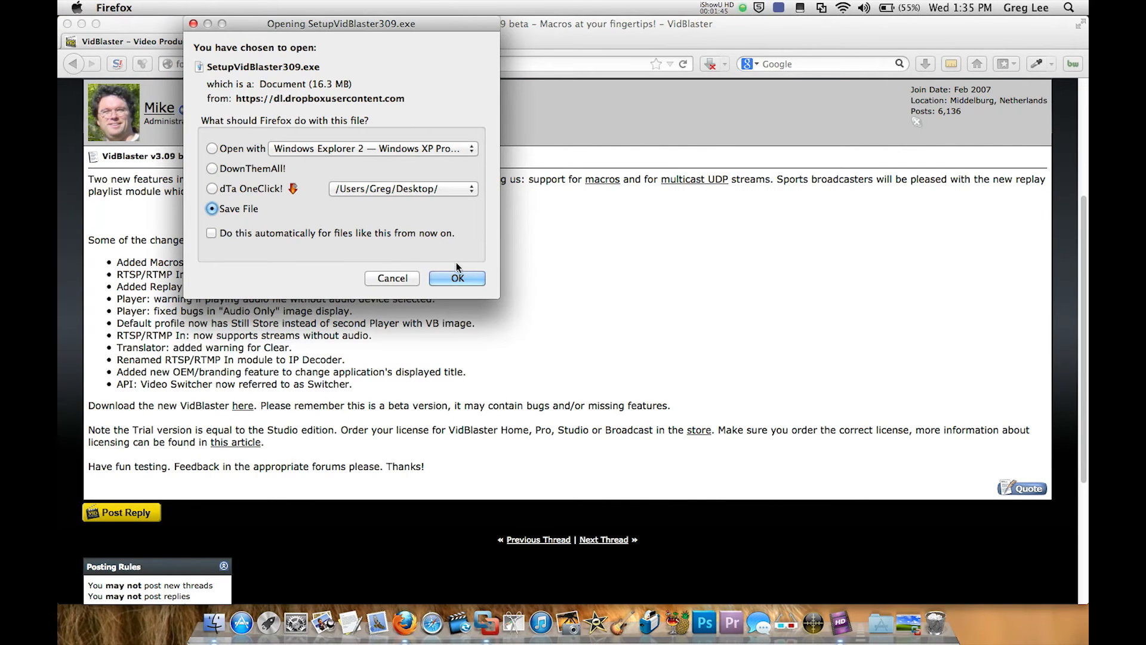
Step: Save SetupVidBlaster309.exe and watch its download progress
{"action": "left_click", "coordinate": [459, 279]}
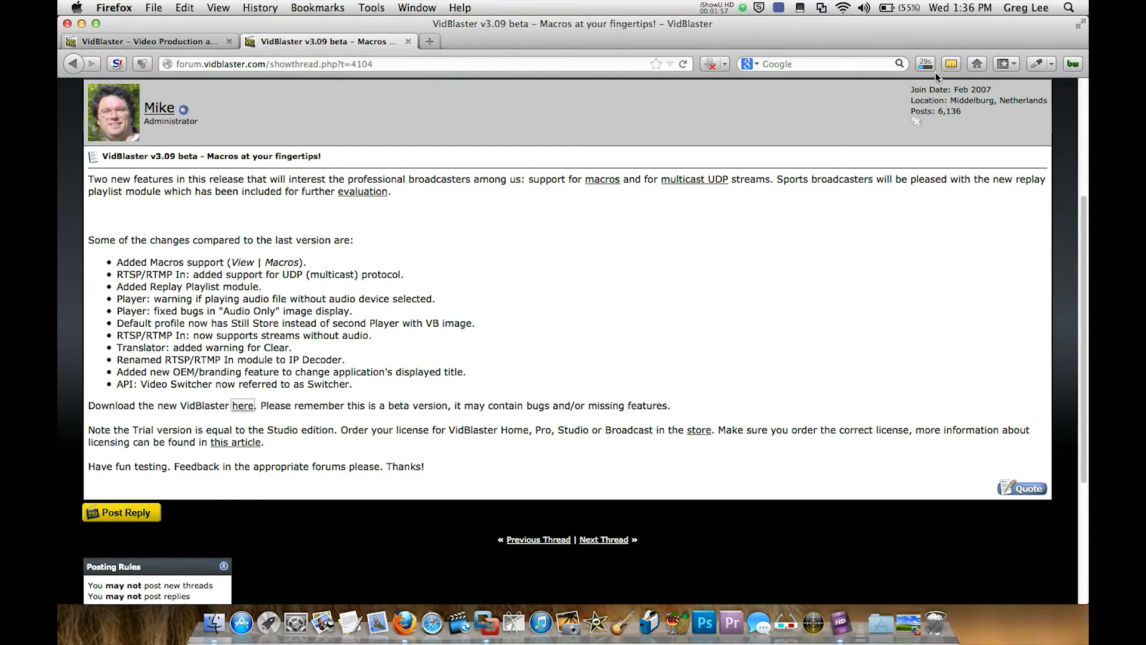
{"action": "left_click", "coordinate": [921, 66]}
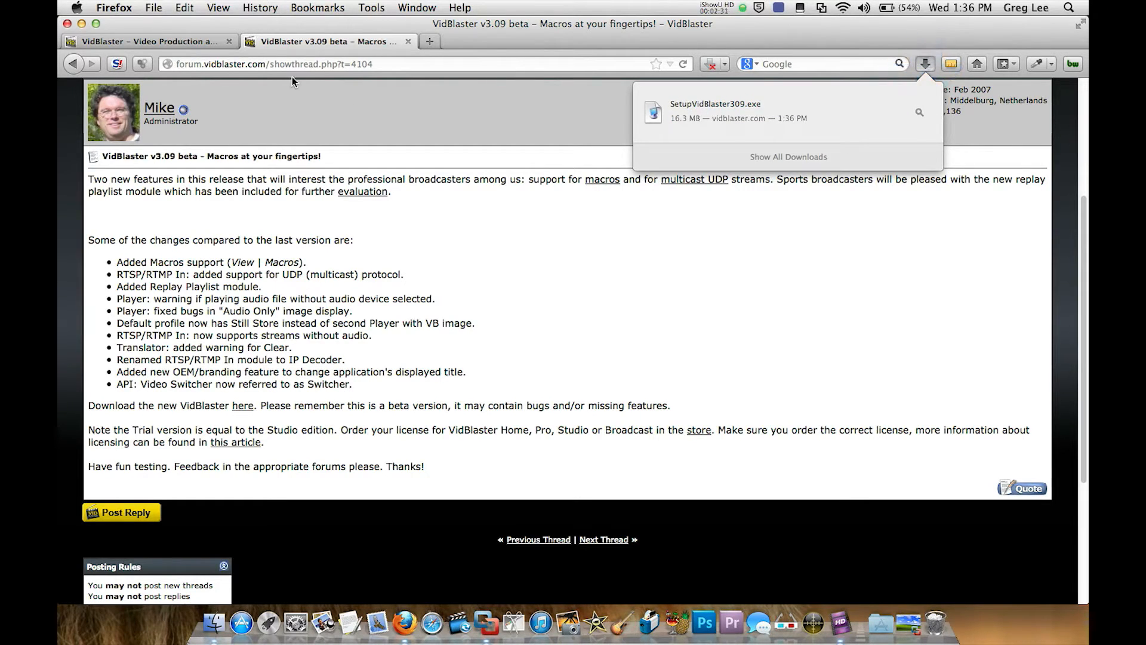
Step: Close the browser window and quit Firefox
{"action": "left_click", "coordinate": [67, 23]}
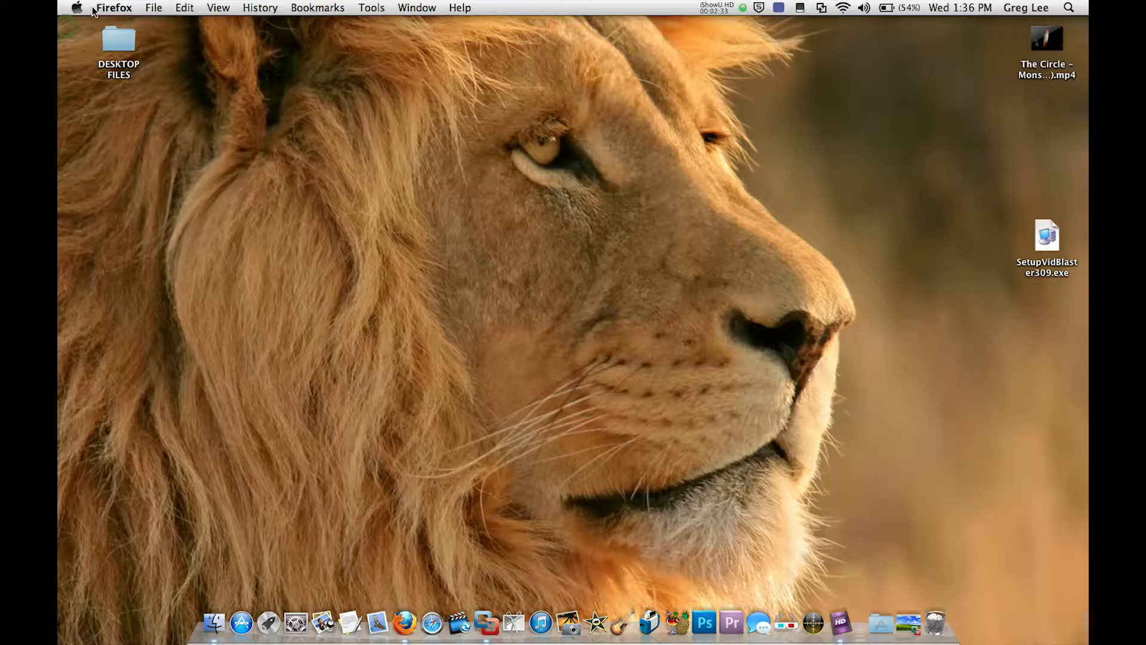
{"action": "left_click", "coordinate": [109, 9]}
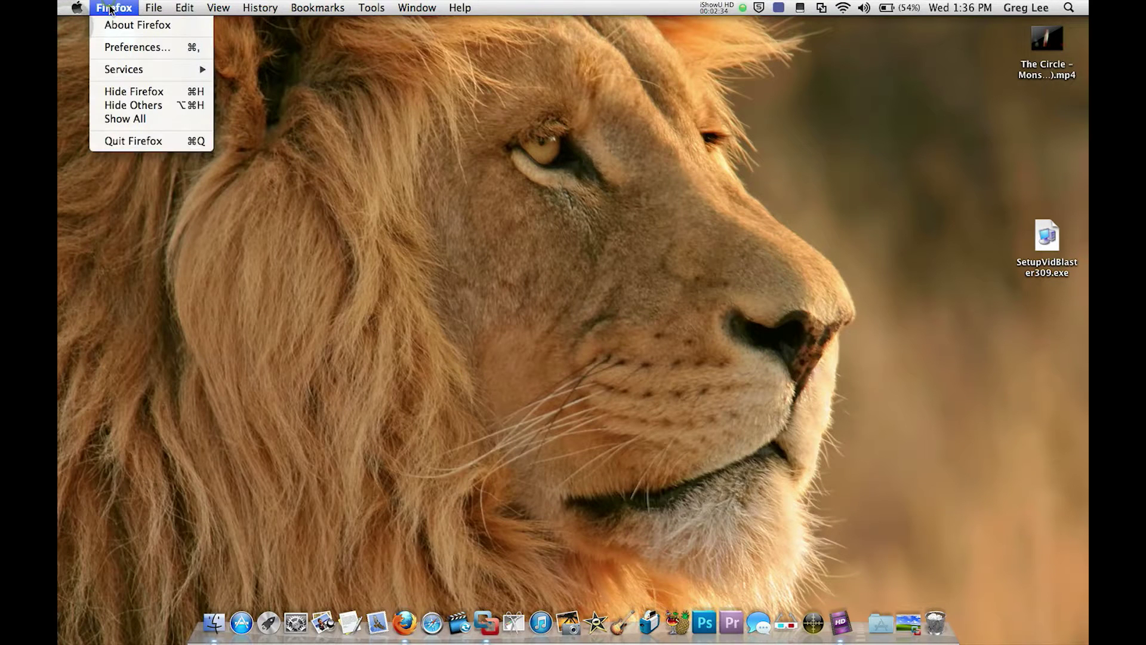
{"action": "left_click", "coordinate": [118, 141]}
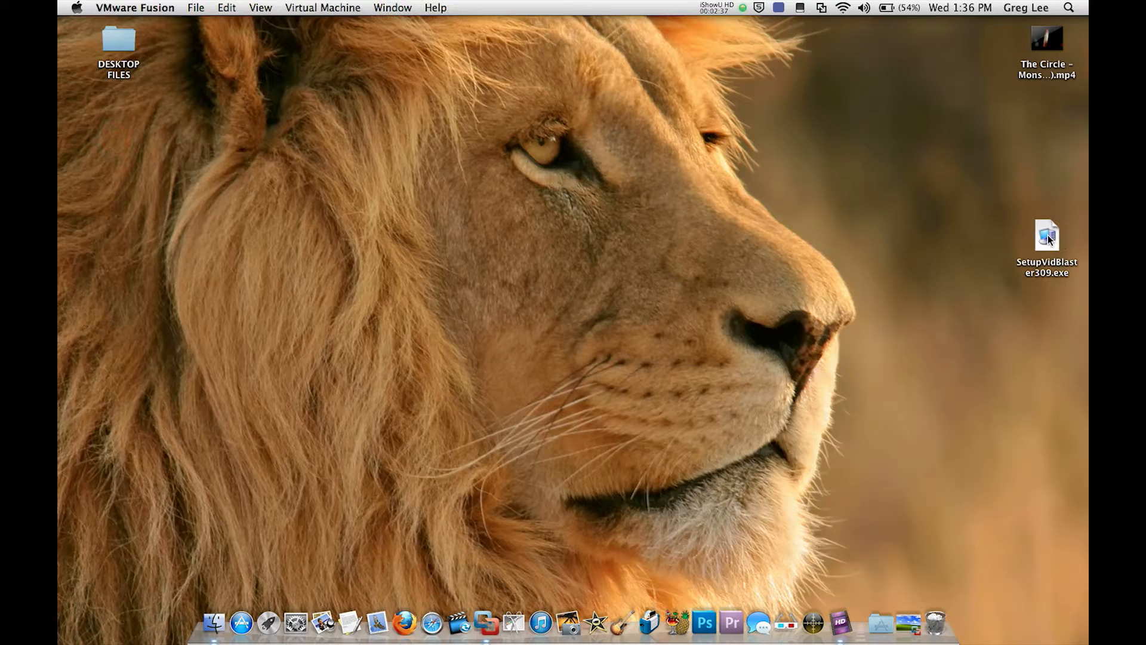
Step: Restore the XP virtual machine and copy the installer onto the XP desktop
{"action": "left_click_drag", "start_coordinate": [1050, 240], "coordinate": [1051, 113]}
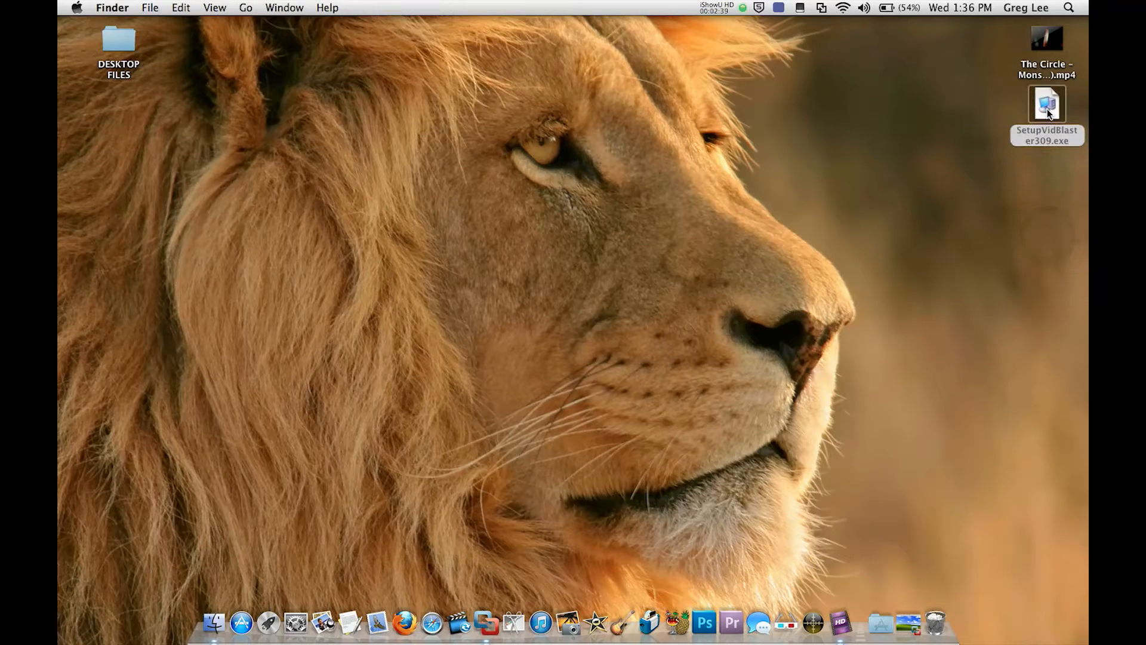
{"action": "left_click", "coordinate": [905, 605]}
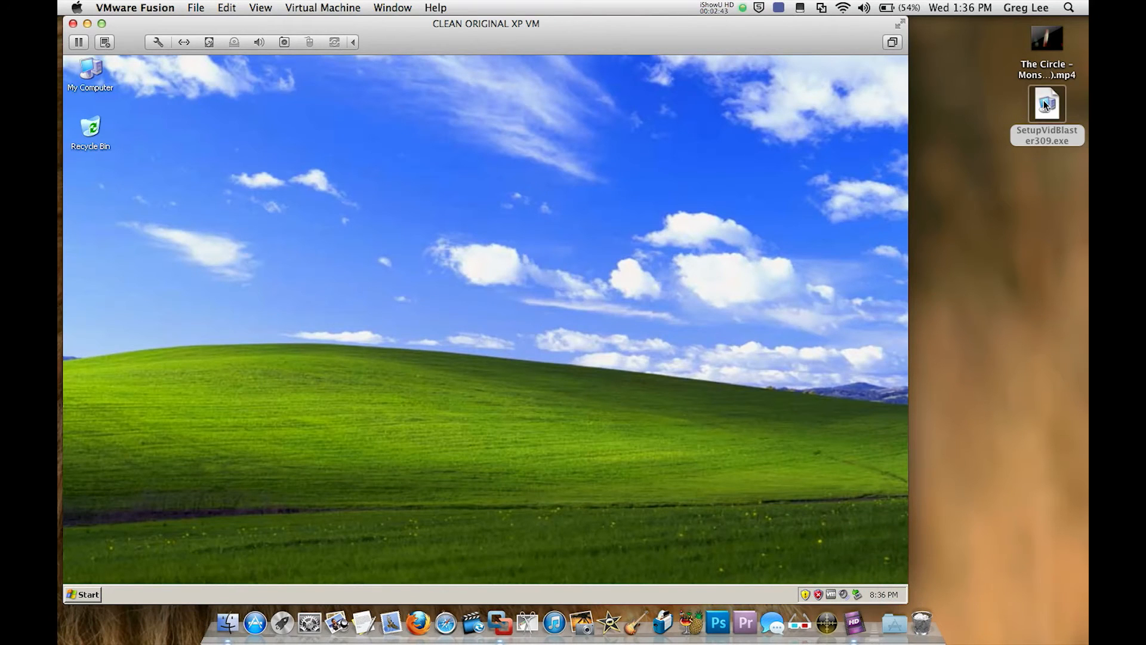
{"action": "left_click_drag", "start_coordinate": [1043, 100], "coordinate": [716, 140]}
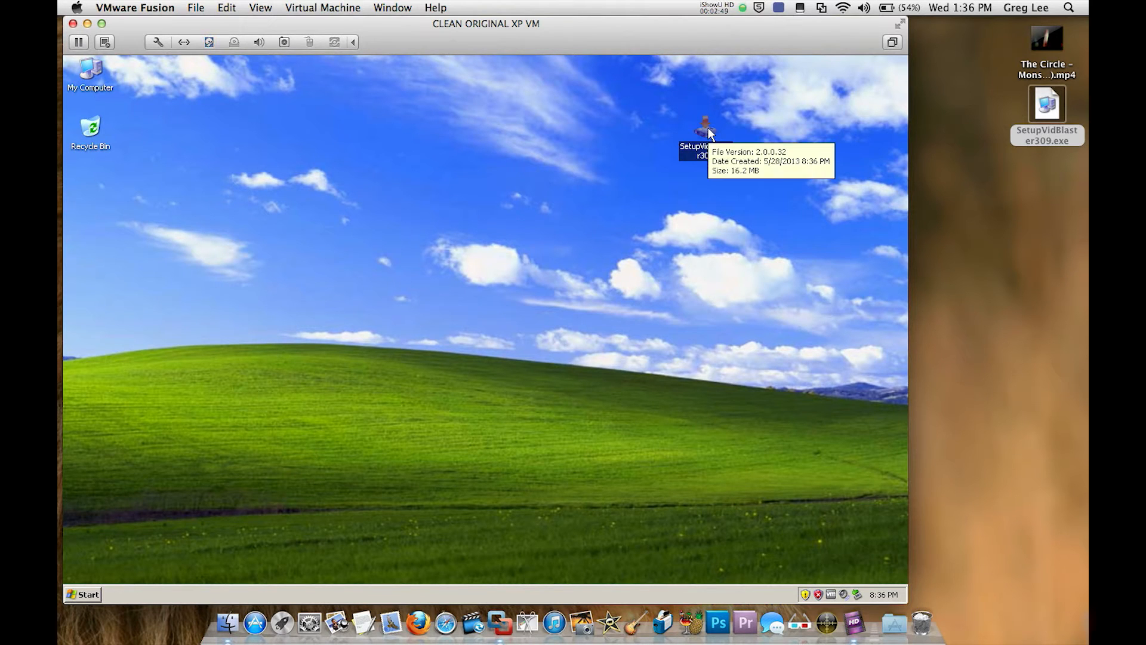
Step: Launch the VidBlaster installer and accept the license agreement
{"action": "double_click", "coordinate": [709, 127]}
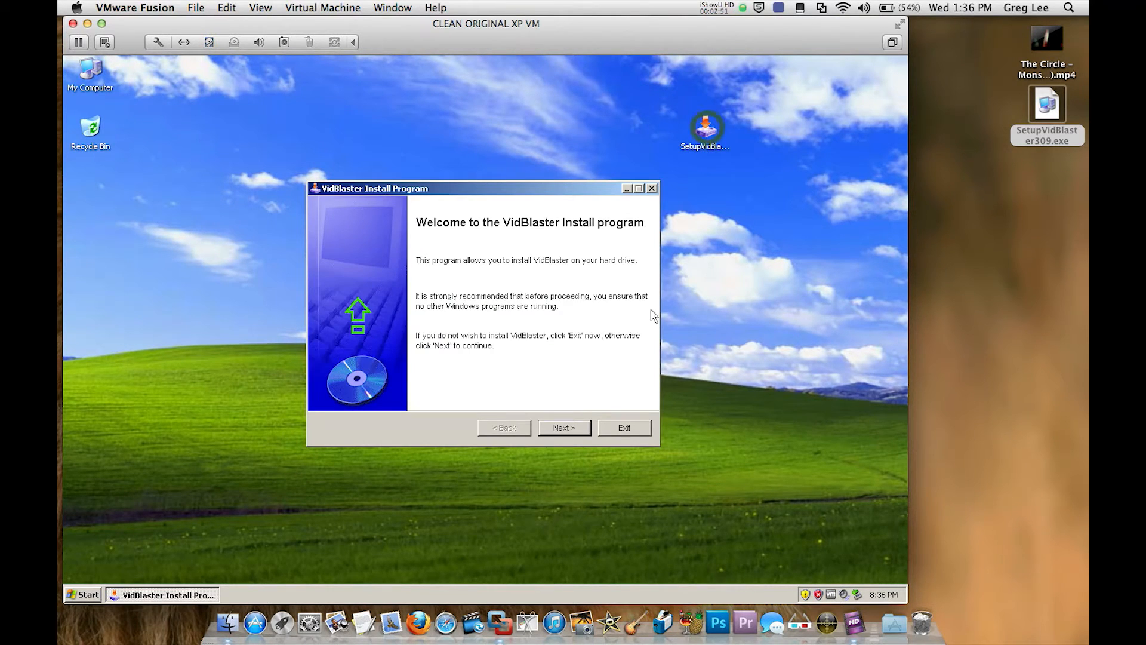
{"action": "left_click", "coordinate": [553, 428]}
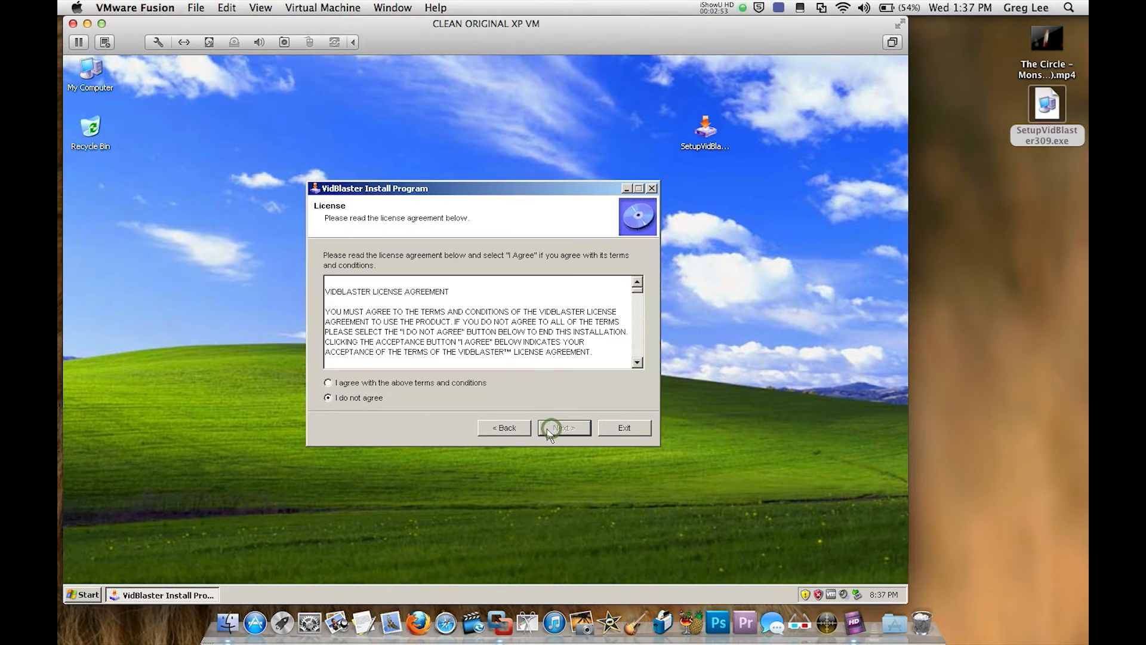
{"action": "left_click", "coordinate": [418, 382]}
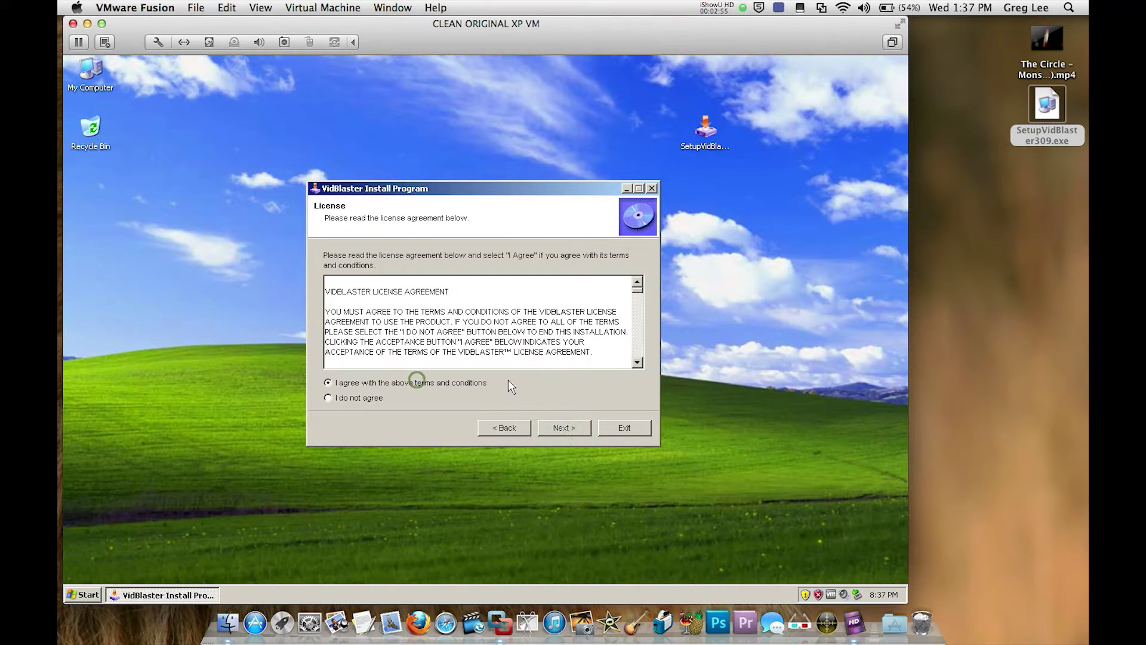
{"action": "left_click", "coordinate": [556, 427]}
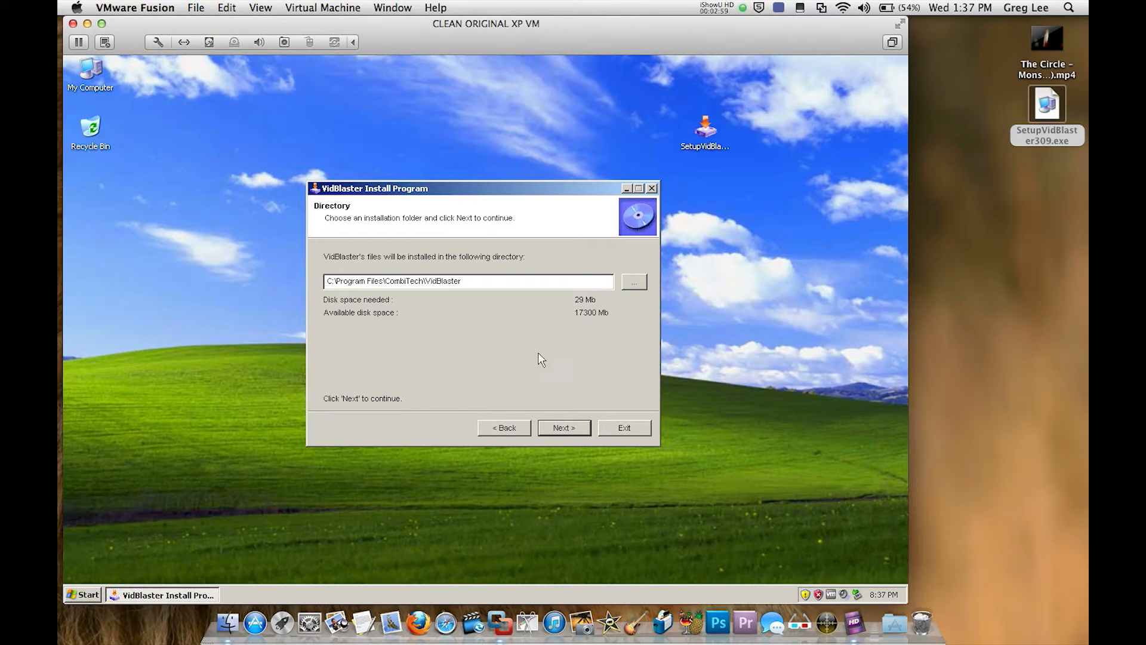
Step: Install to the default C:\Program Files\CombiTech\VidBlaster folder, creating it
{"action": "left_click", "coordinate": [549, 428]}
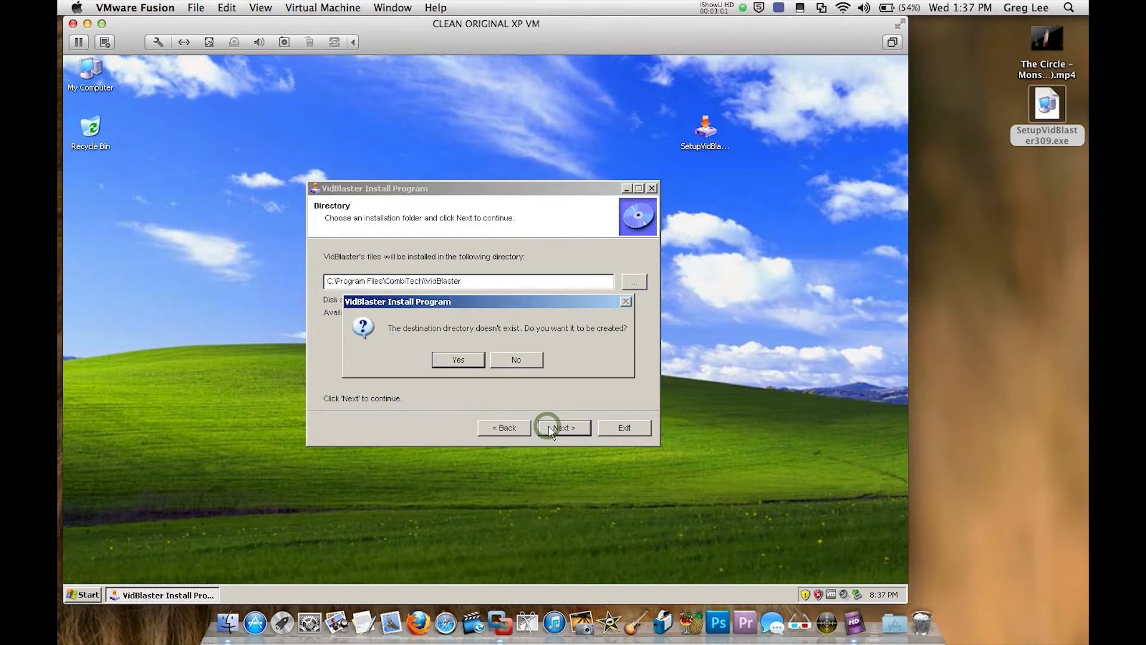
{"action": "left_click", "coordinate": [458, 359]}
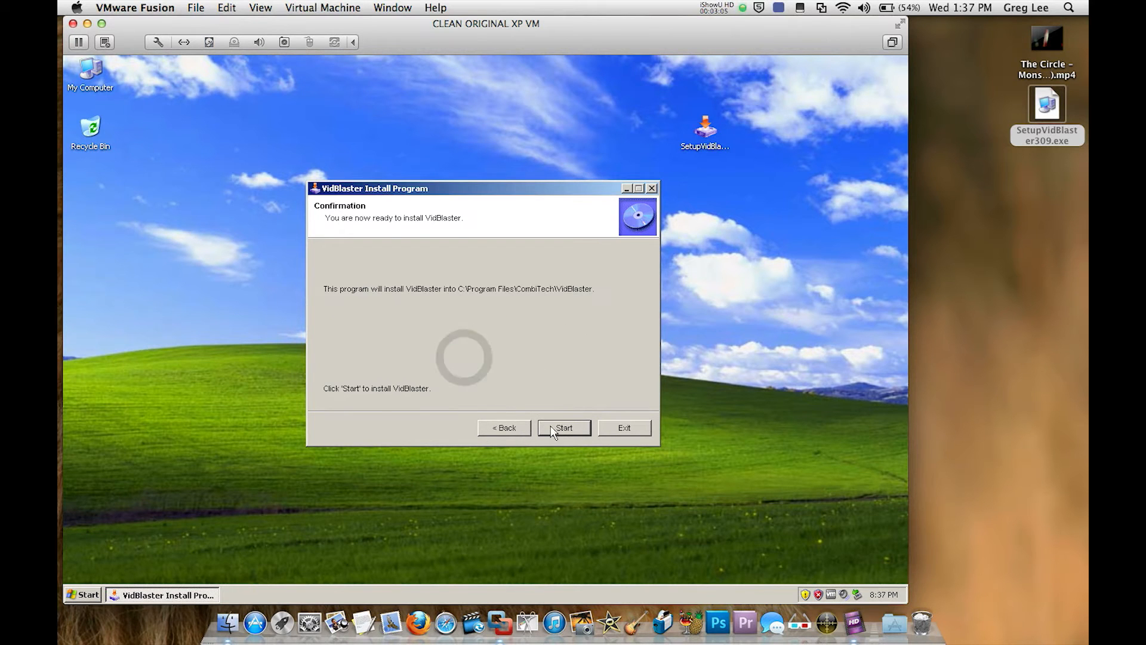
{"action": "left_click", "coordinate": [553, 429]}
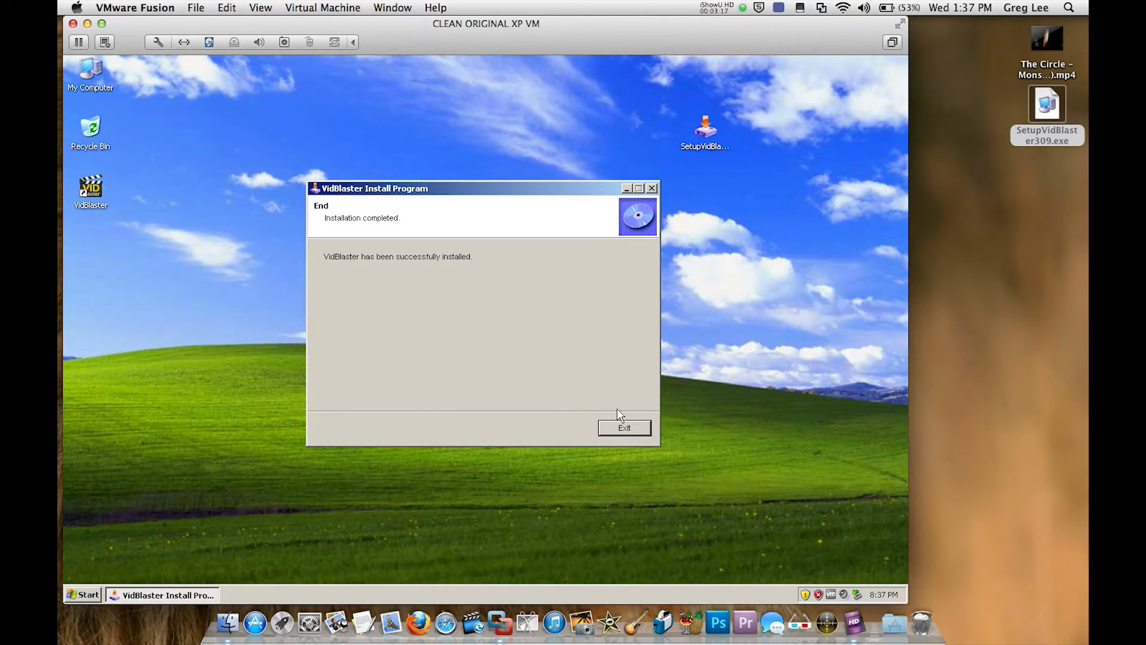
Step: Exit the installer, launch VidBlaster Studio Trial and make the VM full screen
{"action": "left_click", "coordinate": [624, 429]}
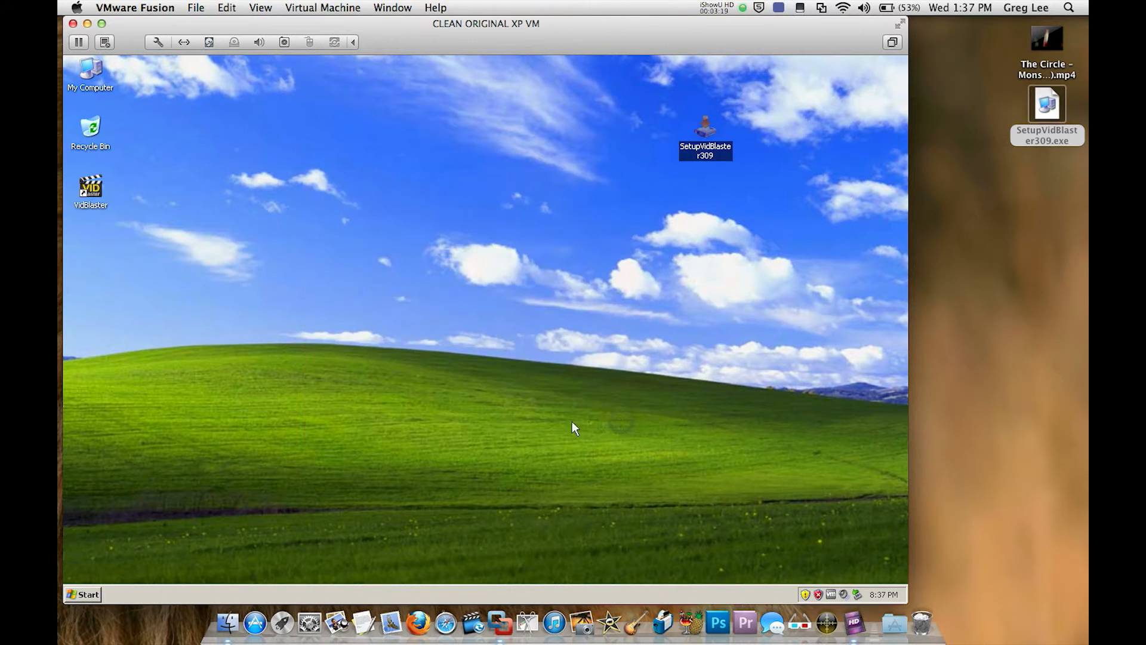
{"action": "double_click", "coordinate": [95, 189]}
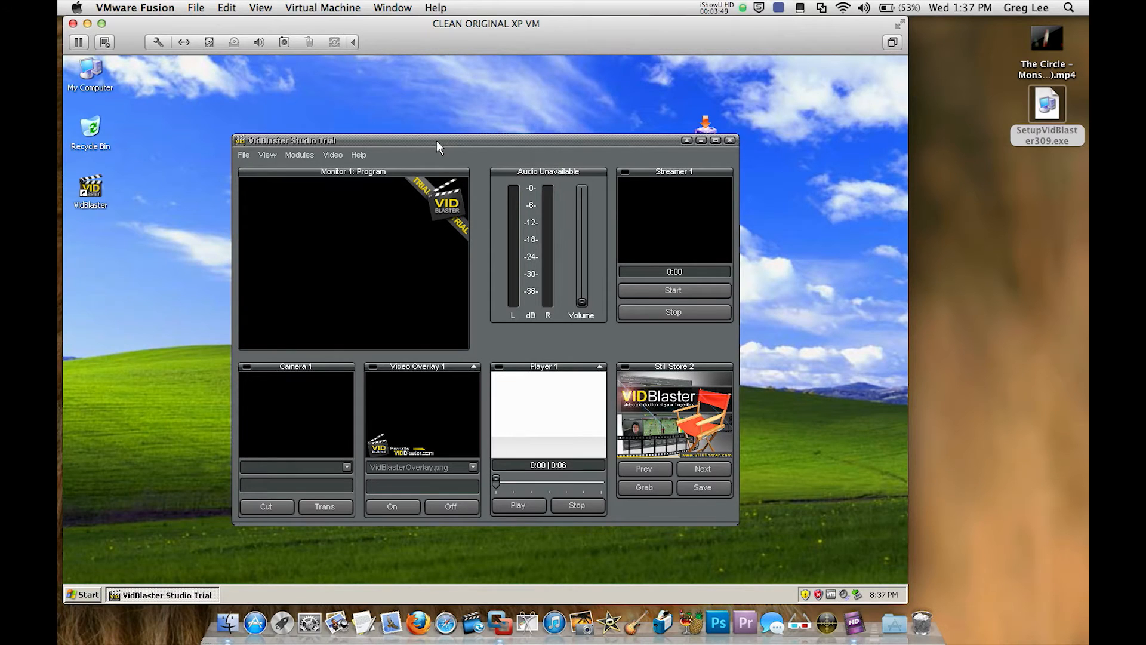
{"action": "left_click_drag", "start_coordinate": [436, 141], "coordinate": [397, 124]}
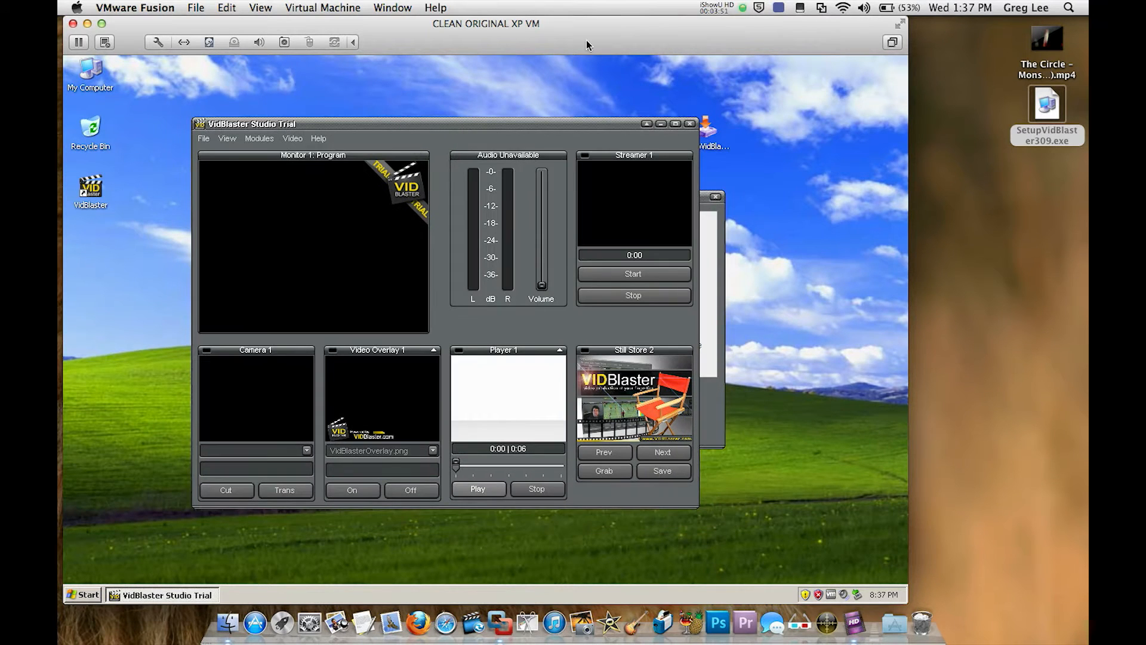
{"action": "left_click", "coordinate": [901, 28]}
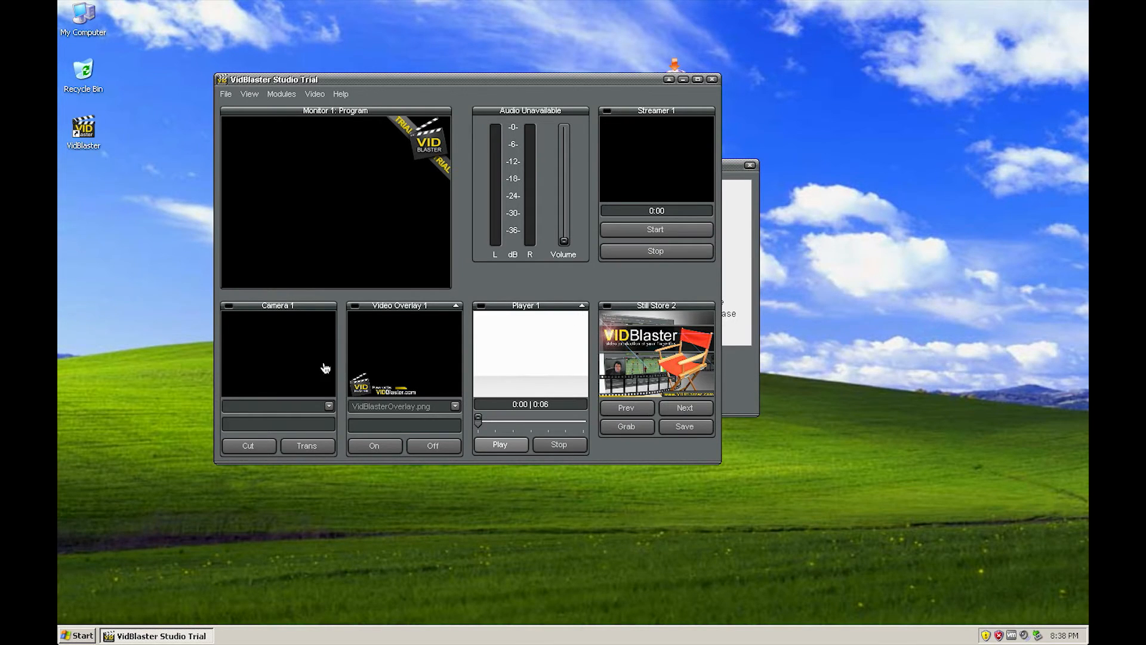
Step: Set Camera 1 to the USB Video Device and cut the webcam to Program
{"action": "left_click", "coordinate": [329, 406]}
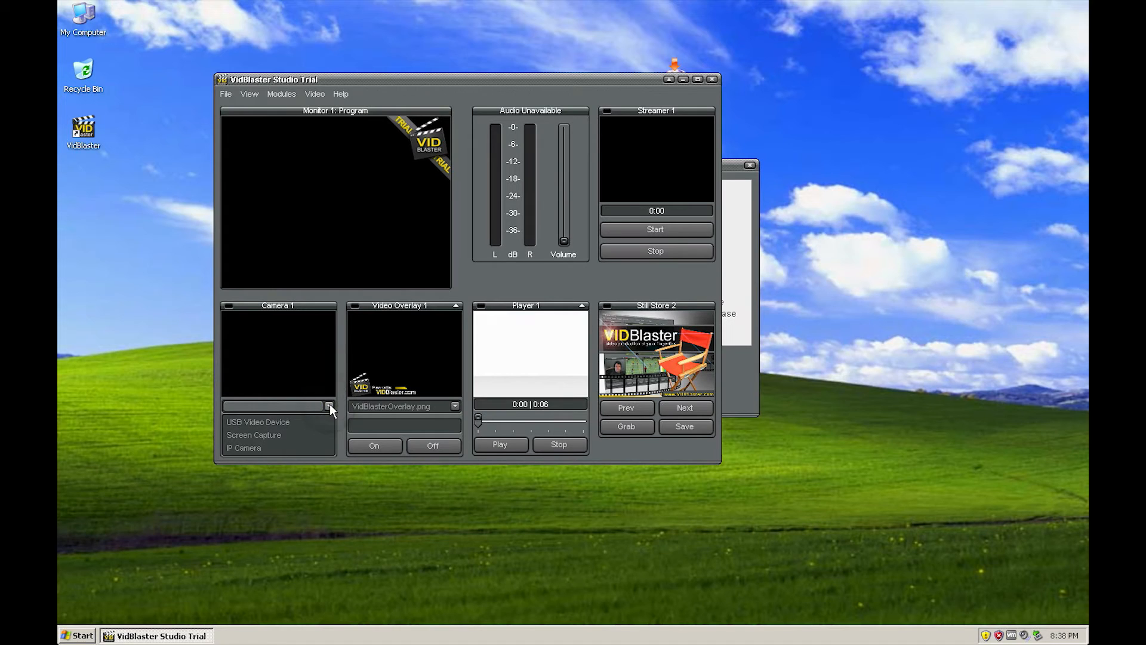
{"action": "left_click", "coordinate": [288, 423]}
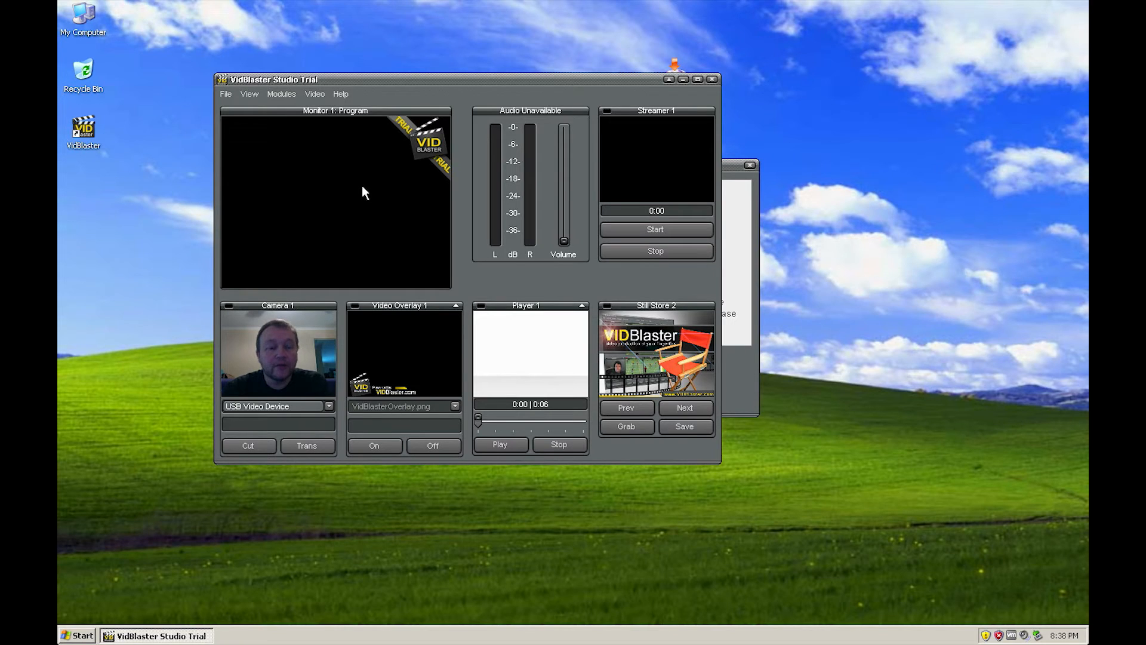
{"action": "left_click", "coordinate": [272, 348]}
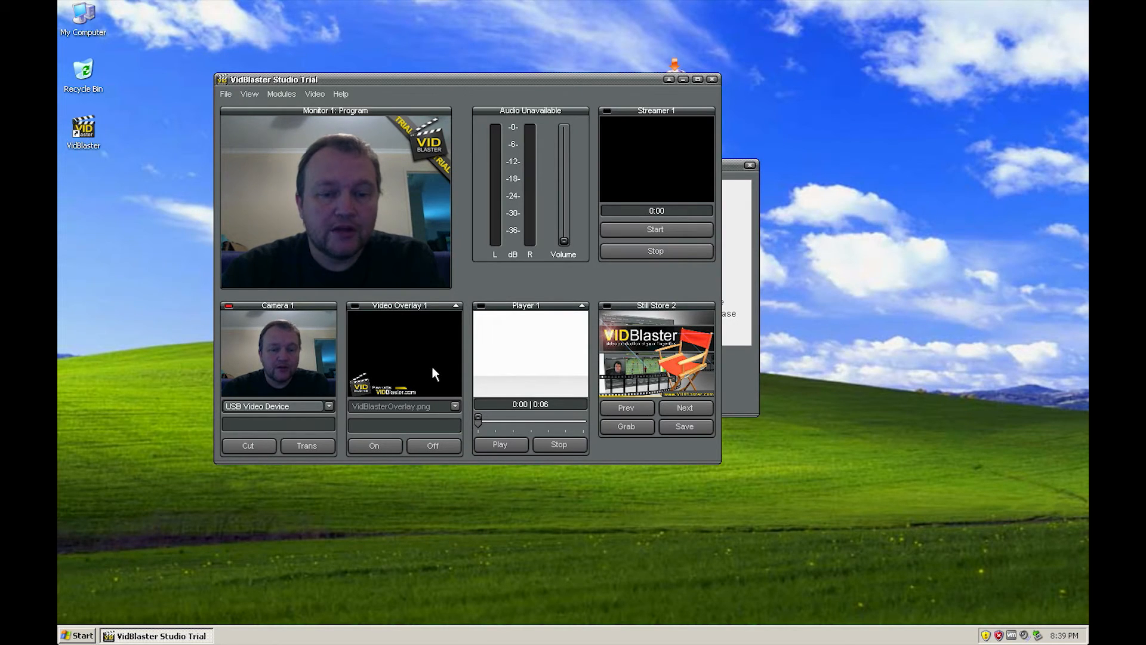
Step: Toggle the default overlay, then try VidBlasterOverlayBlue.png on and off air
{"action": "left_click", "coordinate": [388, 353]}
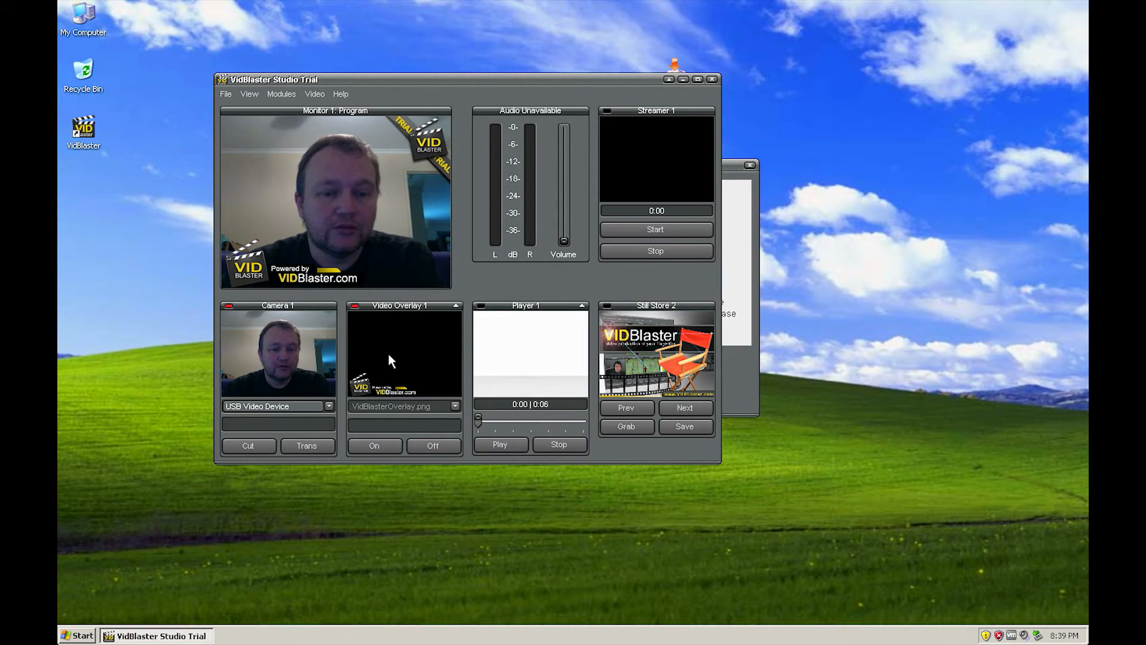
{"action": "left_click", "coordinate": [389, 354]}
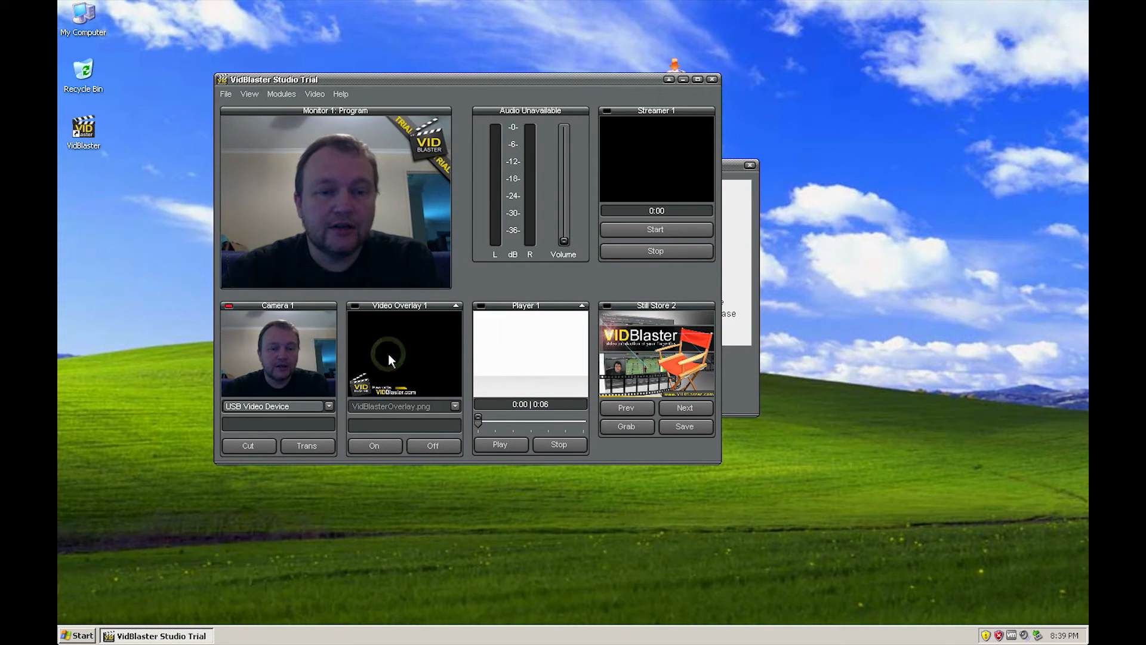
{"action": "left_click", "coordinate": [455, 407]}
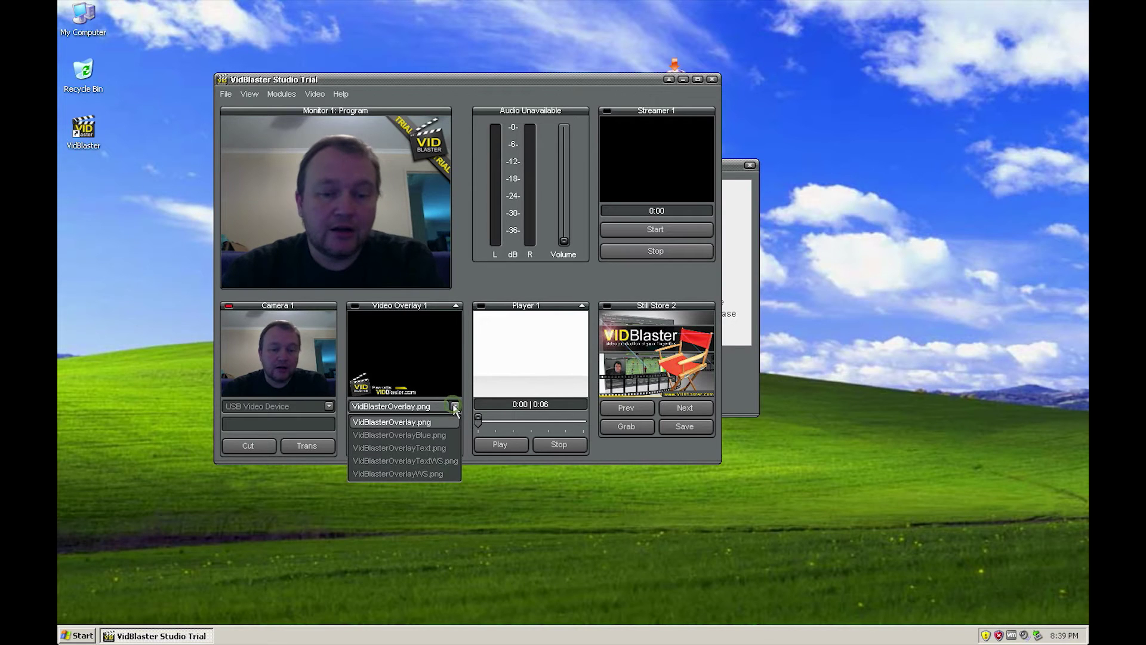
{"action": "left_click", "coordinate": [429, 434]}
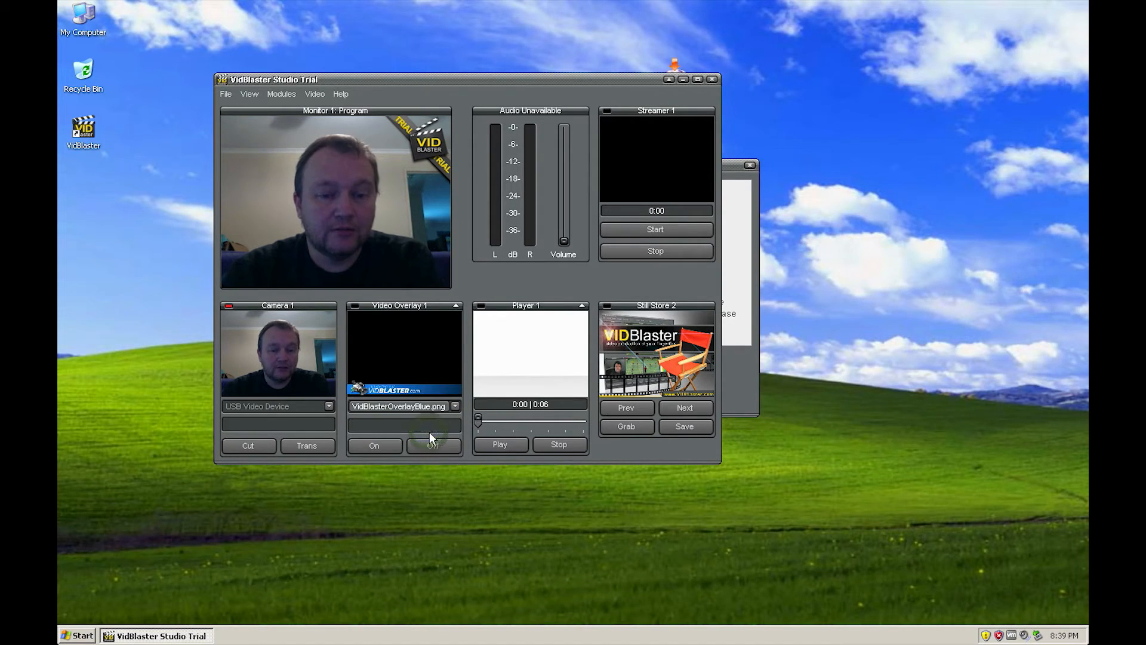
{"action": "left_click", "coordinate": [415, 341]}
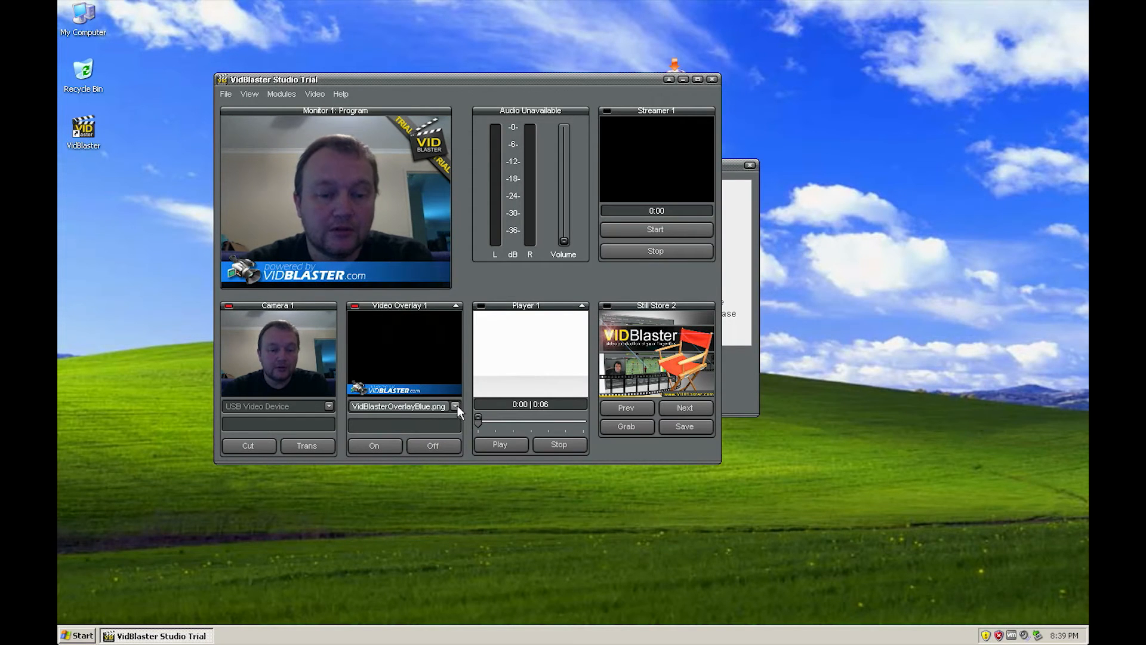
{"action": "left_click", "coordinate": [432, 376]}
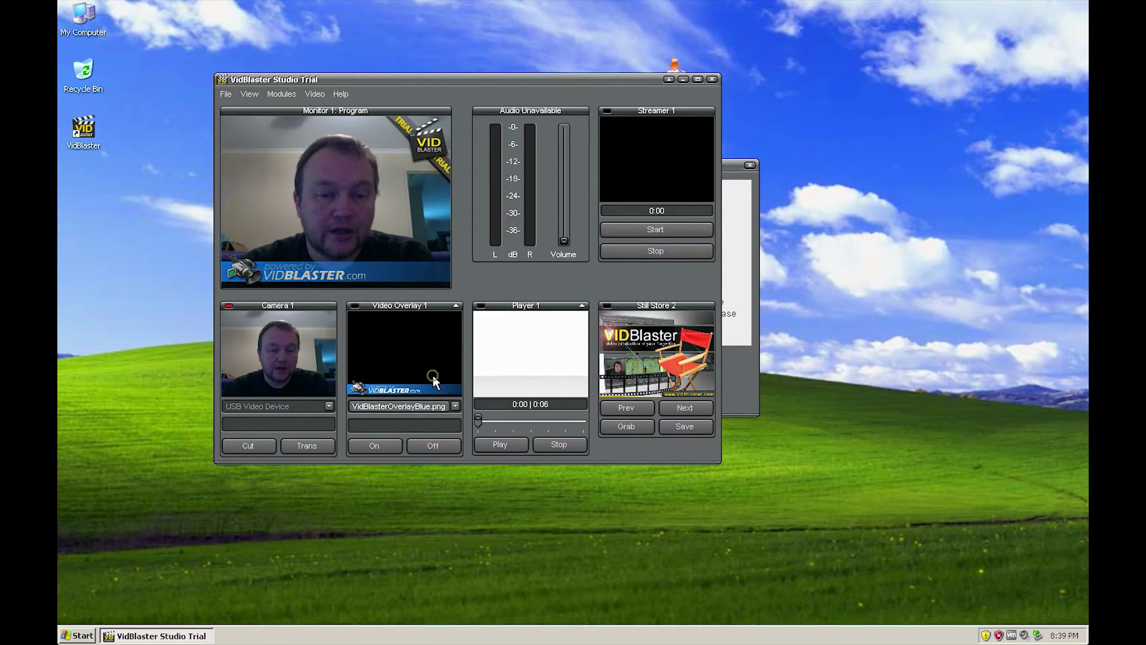
Step: Put VidBlasterOverlayText.png on air and enlarge the studio window
{"action": "left_click", "coordinate": [455, 407]}
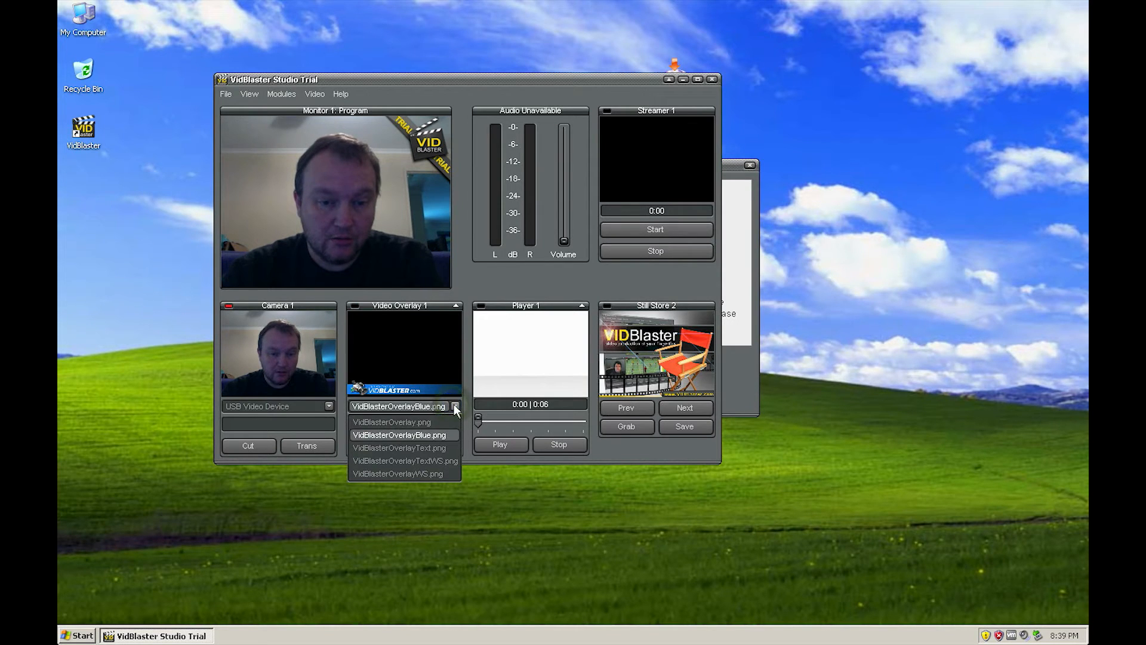
{"action": "left_click", "coordinate": [438, 449]}
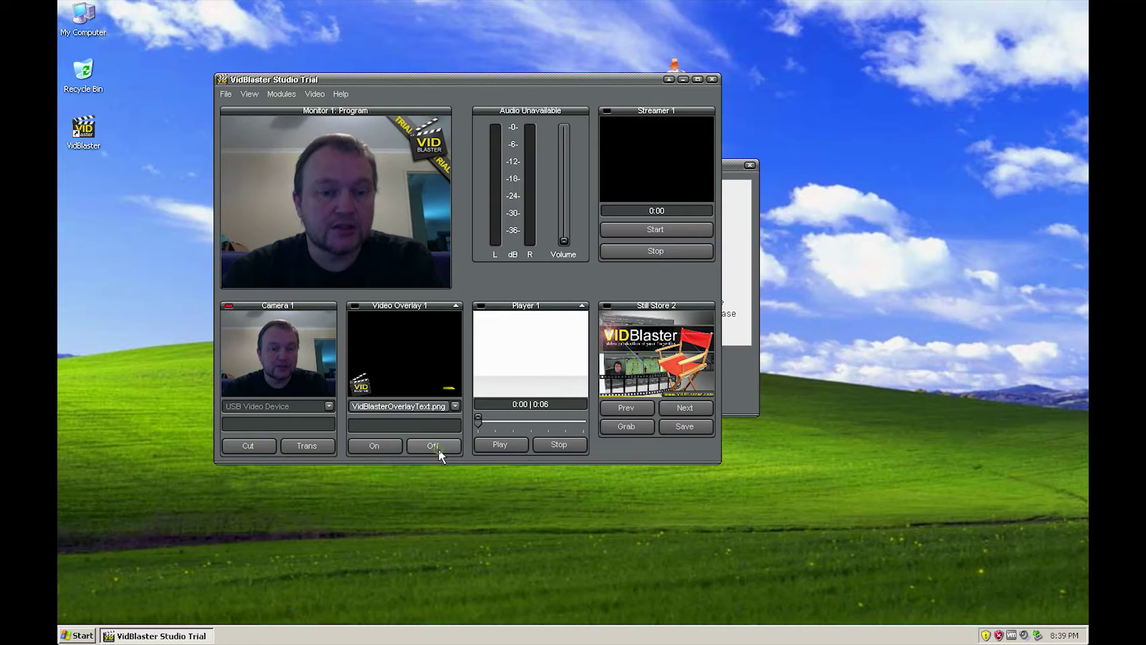
{"action": "left_click", "coordinate": [421, 358]}
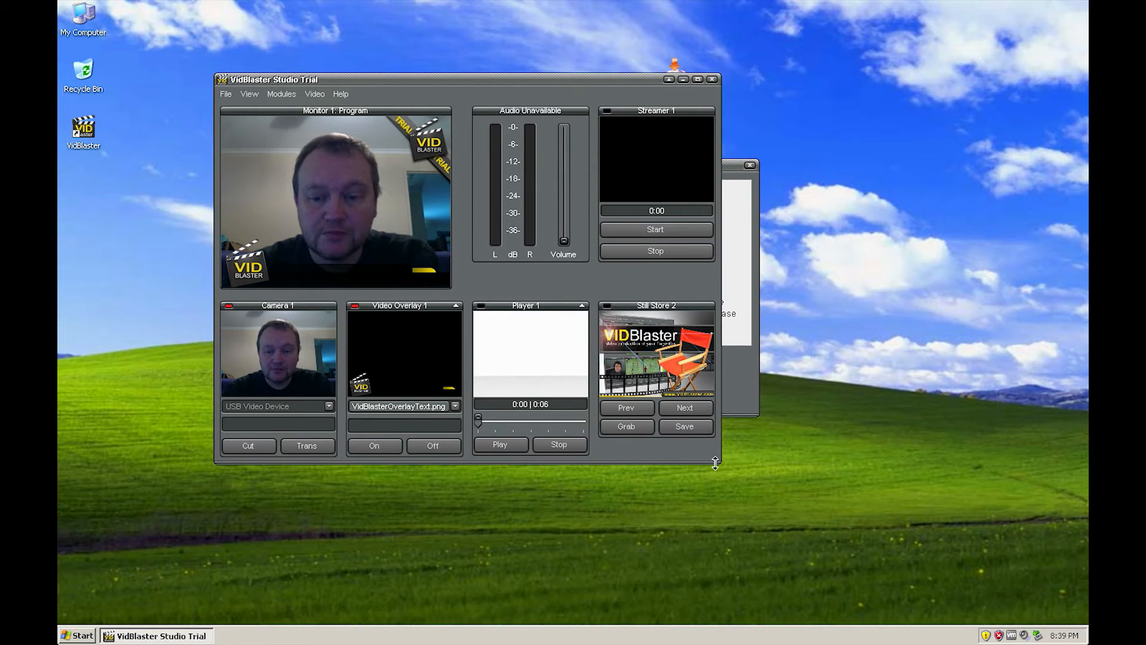
{"action": "left_click_drag", "start_coordinate": [711, 464], "coordinate": [700, 562]}
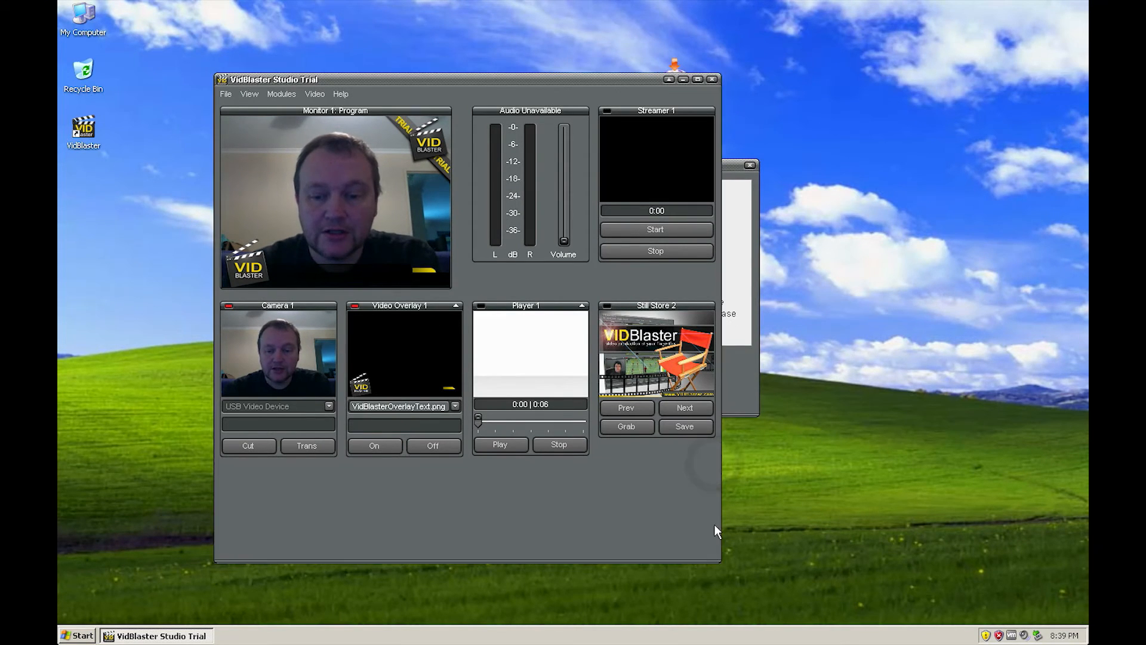
{"action": "left_click_drag", "start_coordinate": [720, 520], "coordinate": [980, 509]}
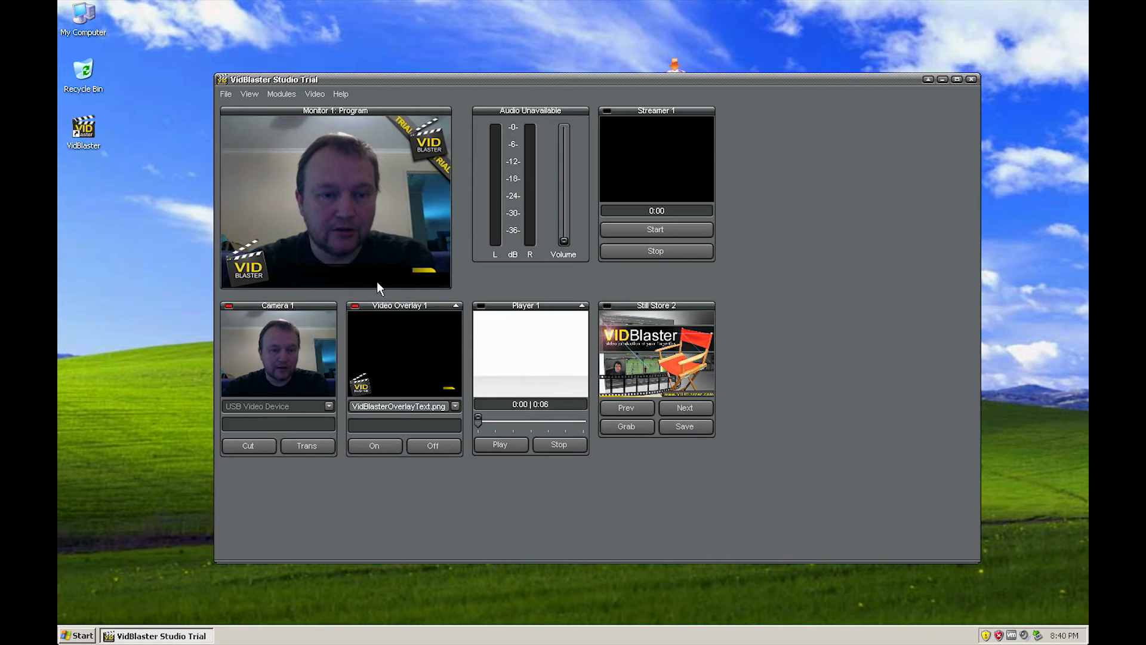
Step: Enter the presenter's name as caption text and show then hide it on air
{"action": "left_click", "coordinate": [405, 424]}
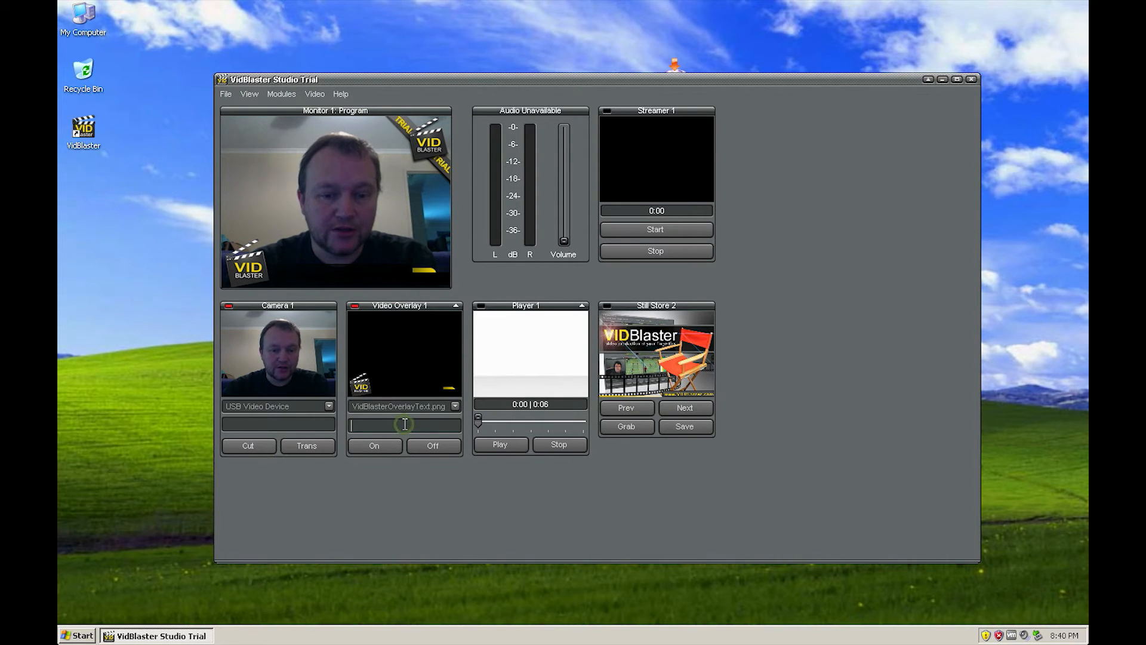
{"action": "type", "text": "Gre"}
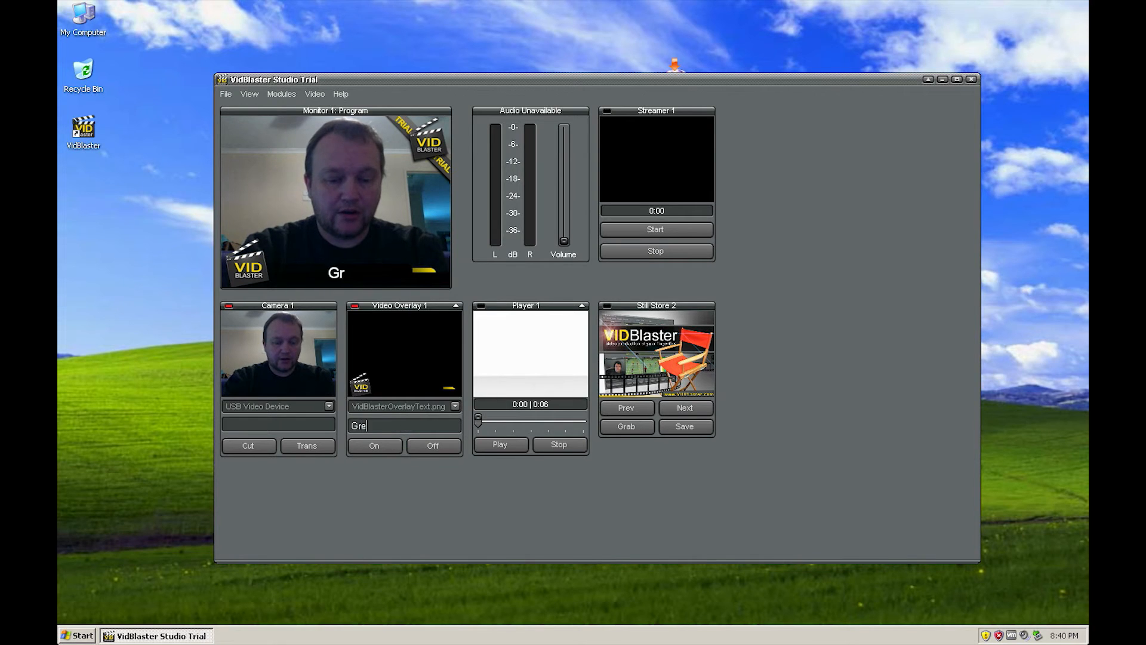
{"action": "type", "text": "g Lee"}
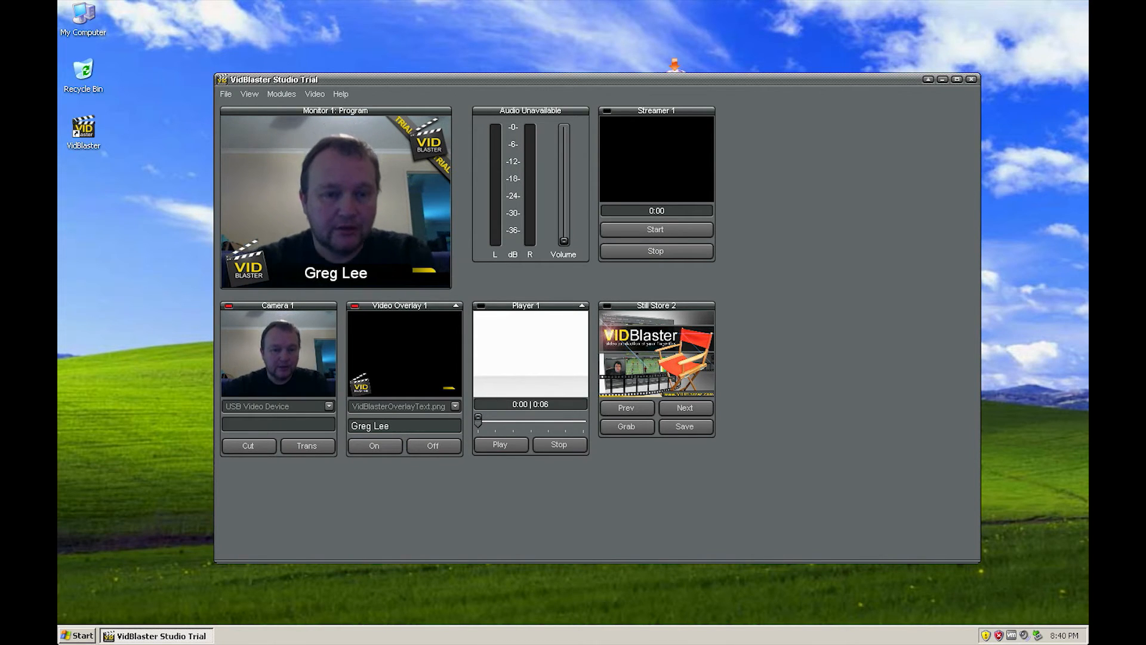
{"action": "left_click", "coordinate": [416, 362]}
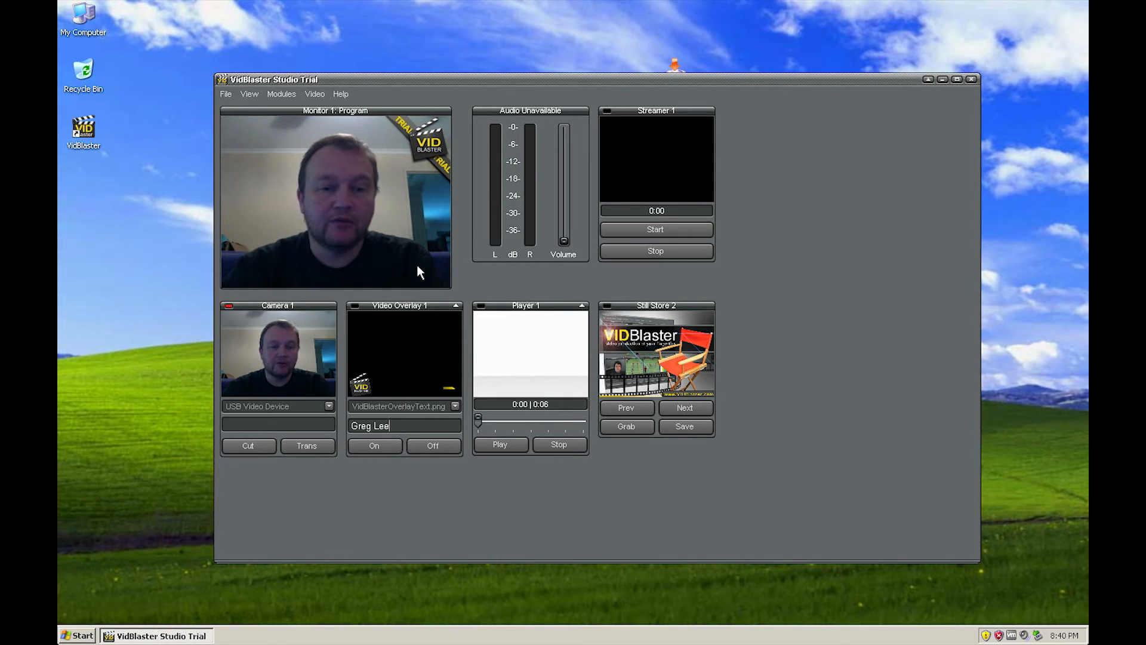
{"action": "left_click", "coordinate": [412, 337]}
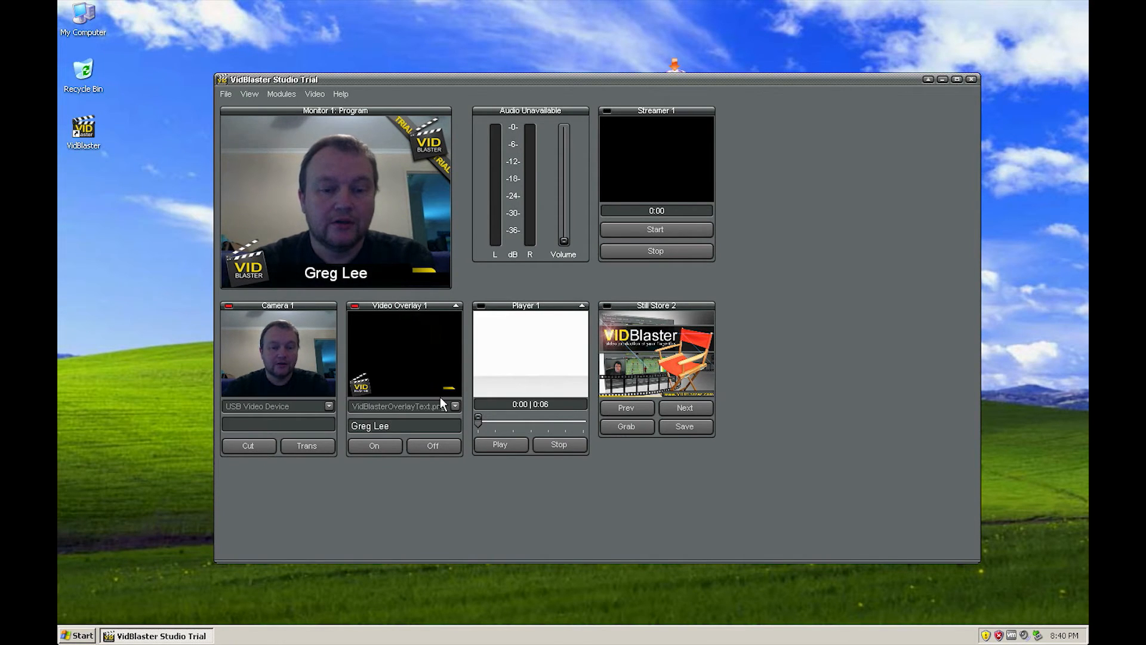
{"action": "left_click", "coordinate": [426, 354]}
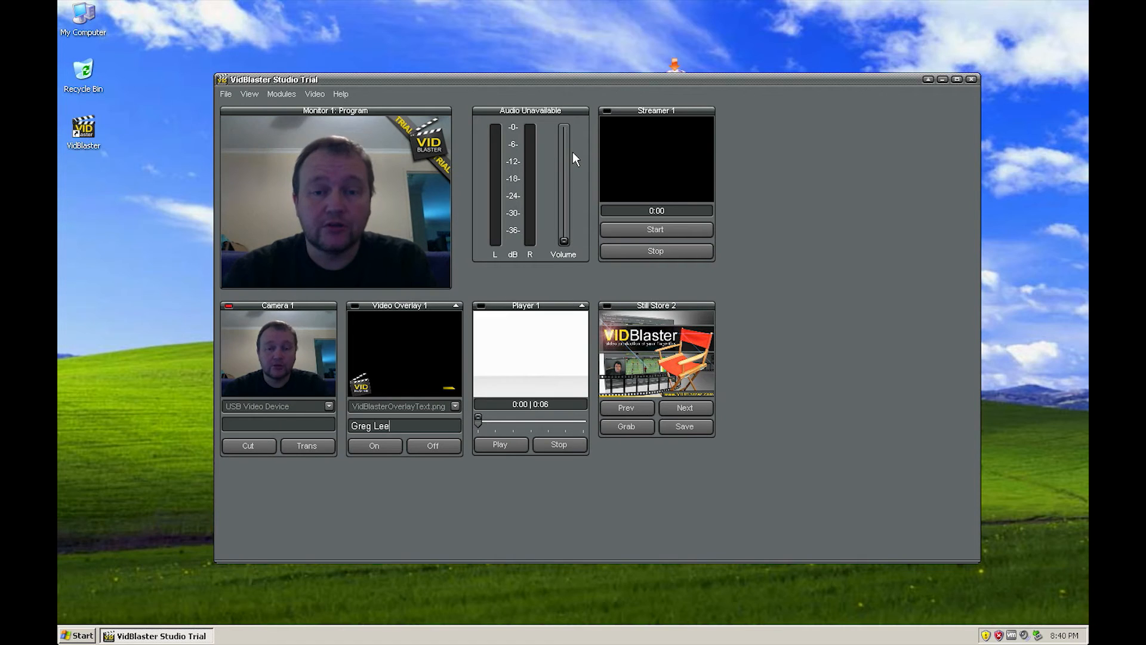
Step: Select Creative Sound Blaster PCI as audio device and lower volume to about -20 dB
{"action": "right_click", "coordinate": [583, 128]}
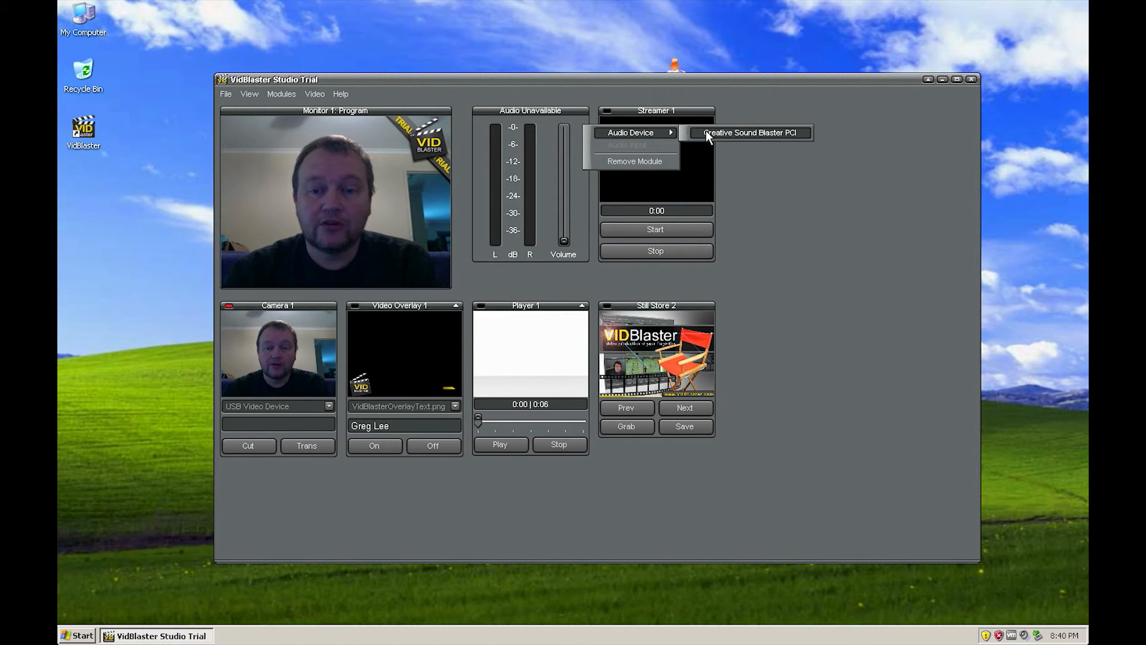
{"action": "left_click", "coordinate": [706, 135]}
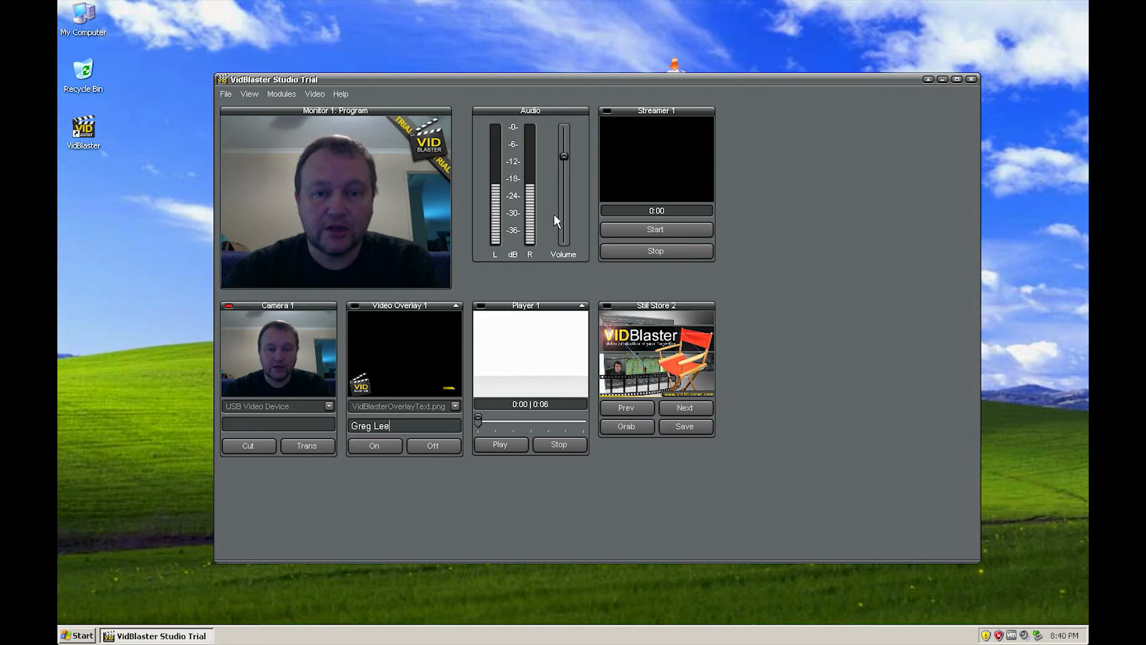
{"action": "left_click_drag", "start_coordinate": [563, 158], "coordinate": [564, 190]}
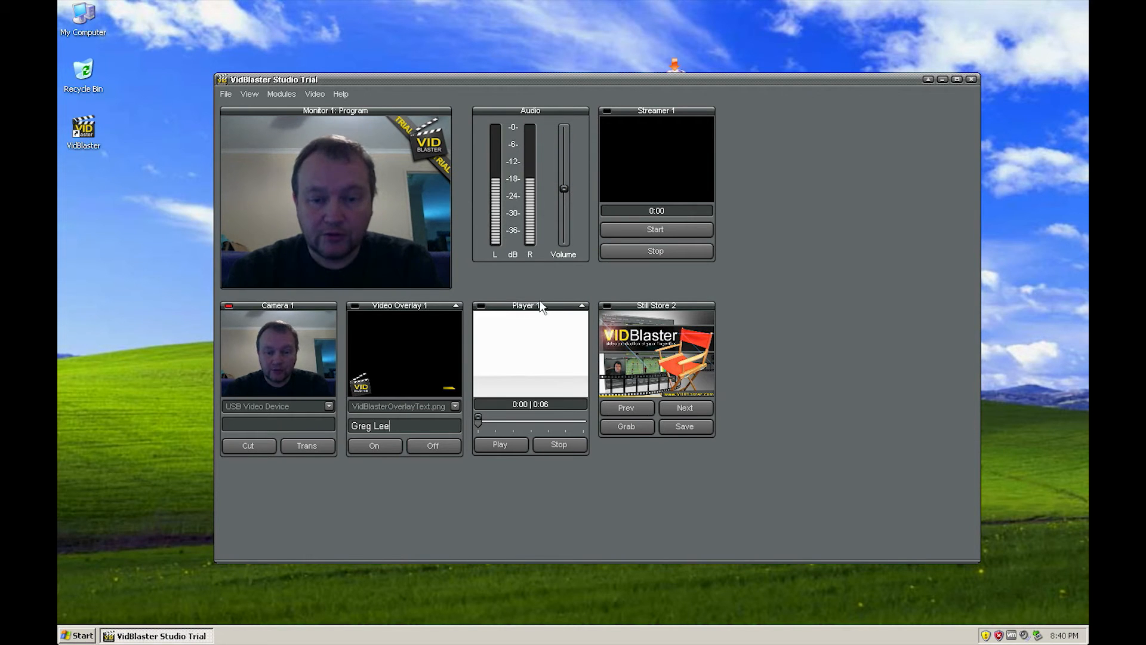
Step: Play Player 1's intro clip on air and enable auto-play when taken live
{"action": "left_click", "coordinate": [549, 357]}
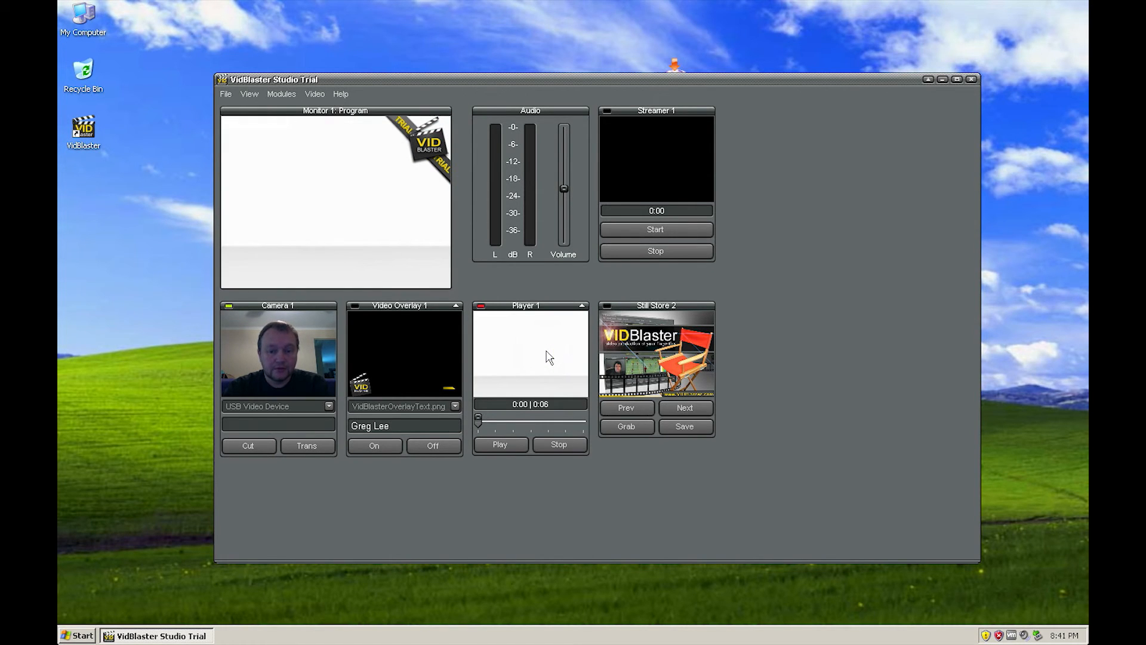
{"action": "left_click", "coordinate": [492, 448]}
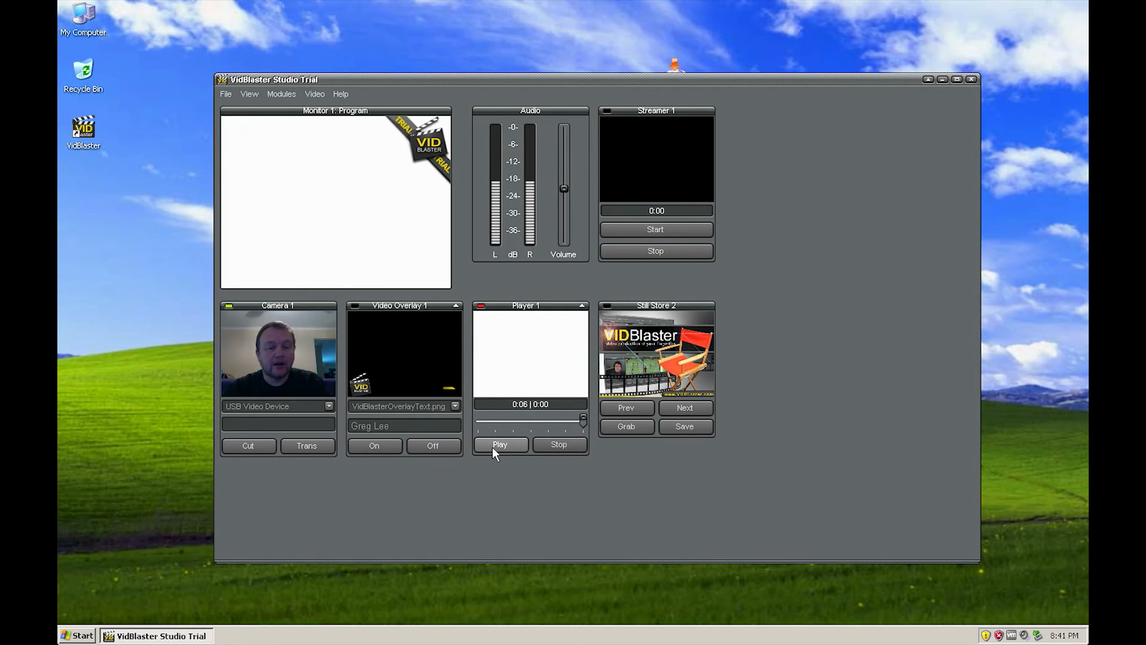
{"action": "right_click", "coordinate": [551, 352]}
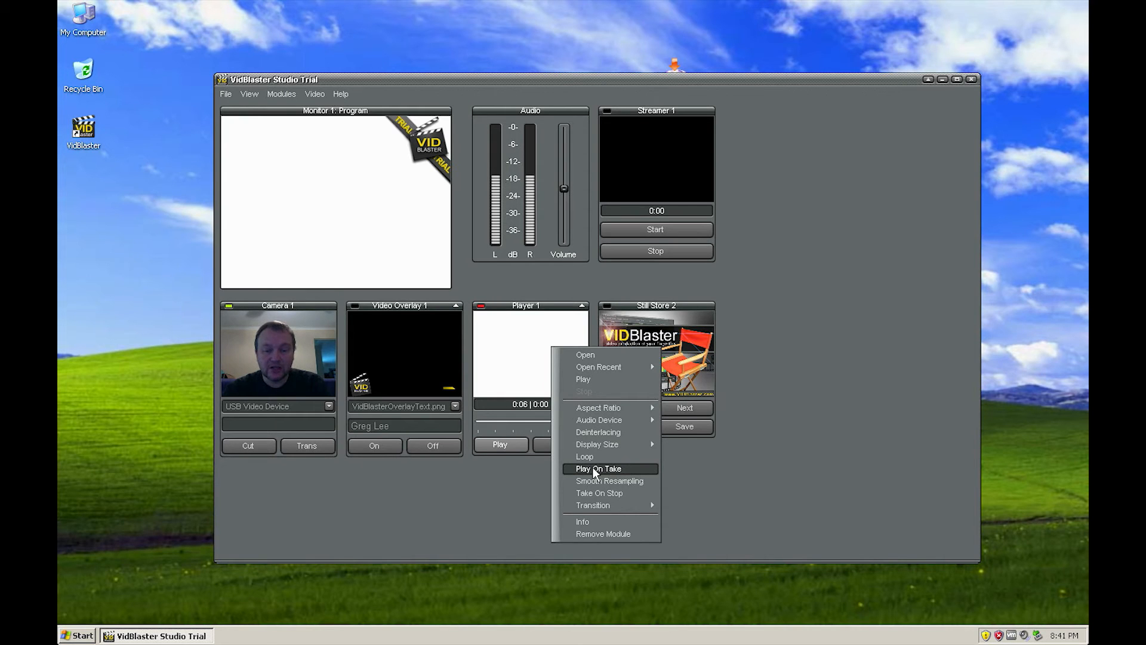
{"action": "left_click", "coordinate": [592, 469]}
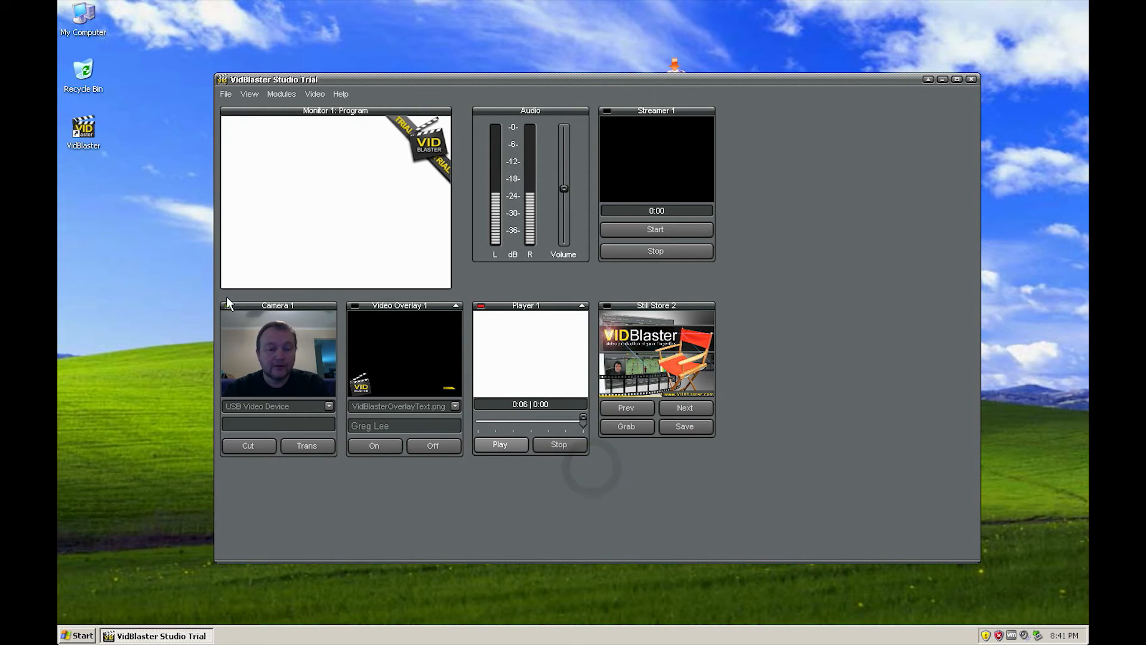
Step: Cut back to the webcam, then take the player live so it auto-plays
{"action": "left_click", "coordinate": [257, 346]}
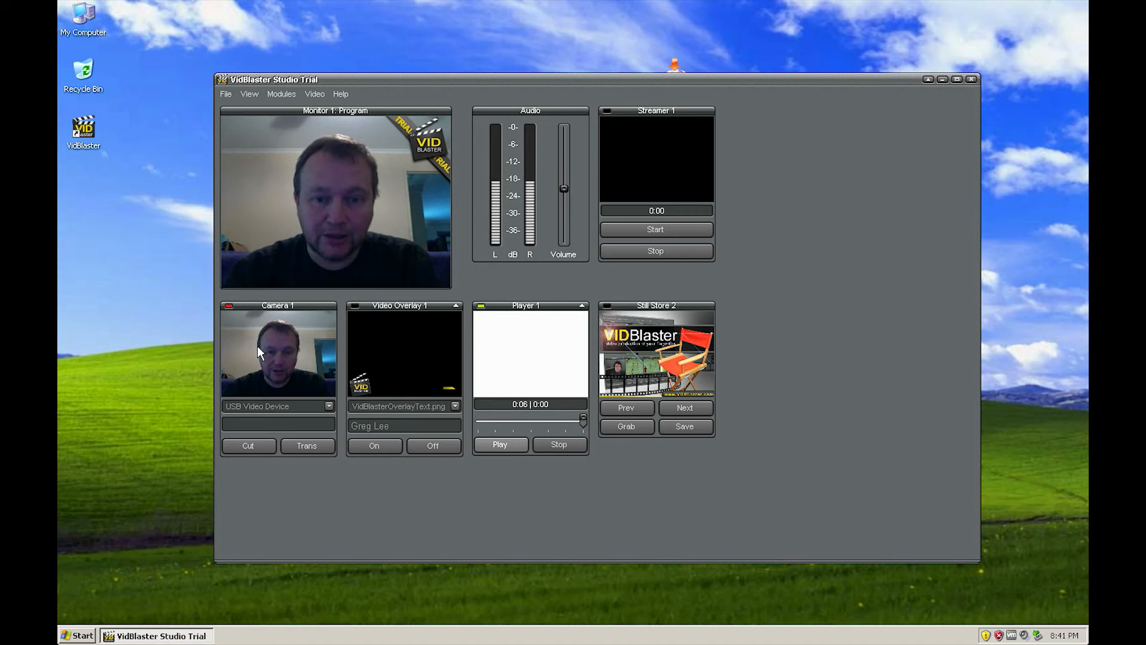
{"action": "left_click", "coordinate": [542, 334]}
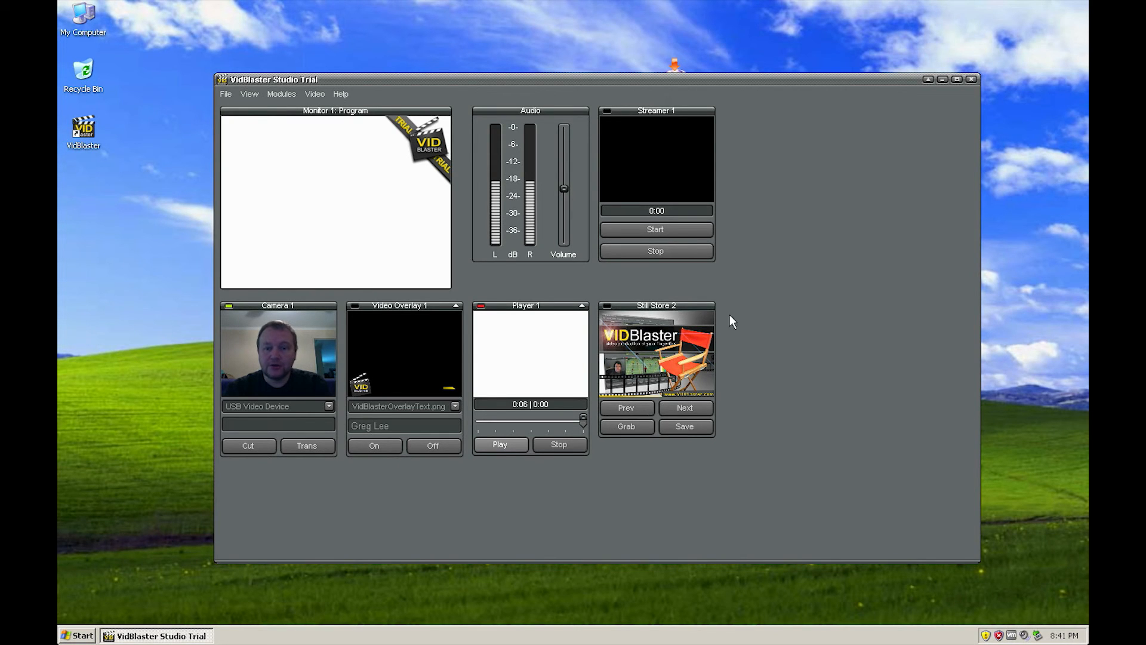
Step: Take the Still Store to program and step through next and previous stills
{"action": "left_click", "coordinate": [669, 351]}
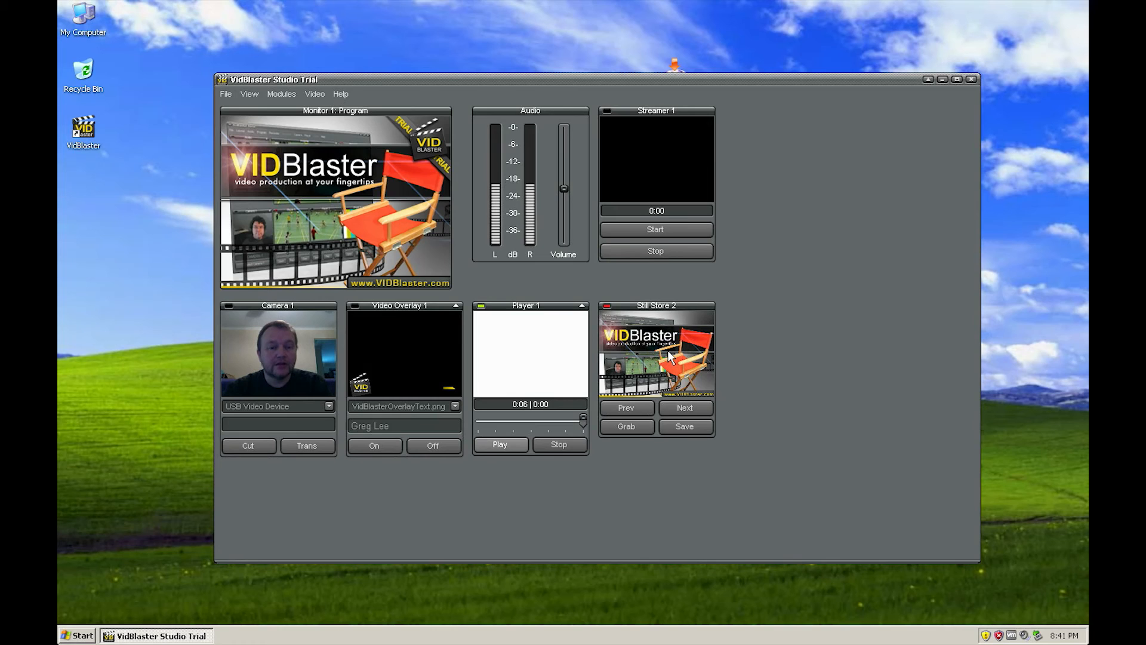
{"action": "left_click", "coordinate": [676, 408]}
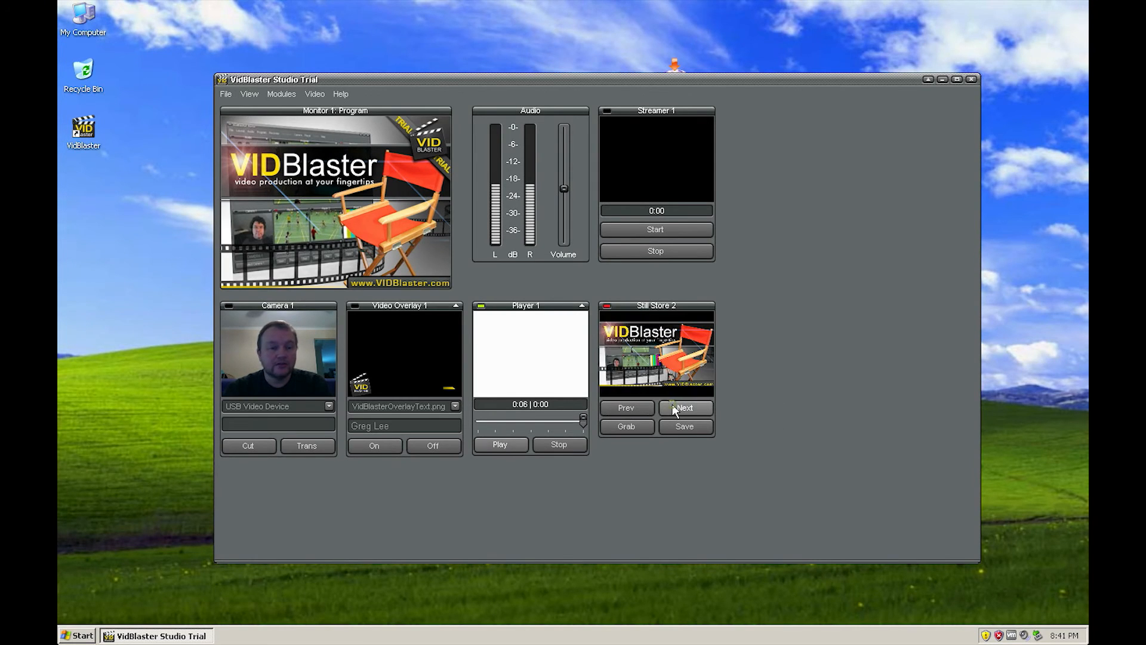
{"action": "left_click", "coordinate": [636, 411]}
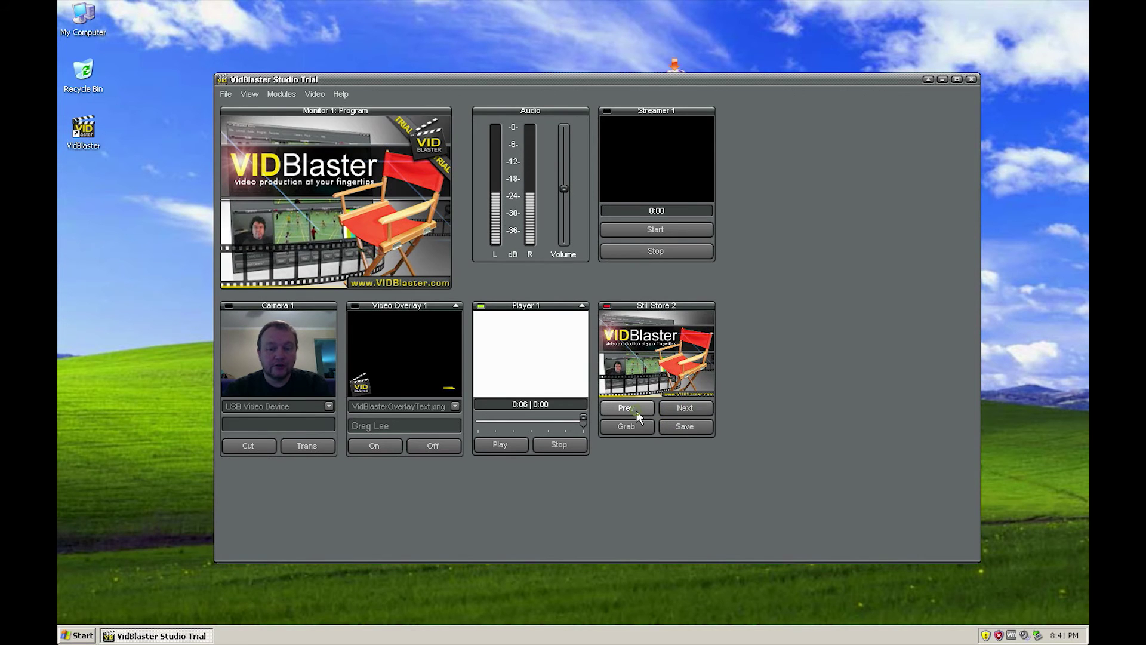
Step: Load AudioOnly.jpg into the still store so the audio-only graphic is live
{"action": "right_click", "coordinate": [687, 341]}
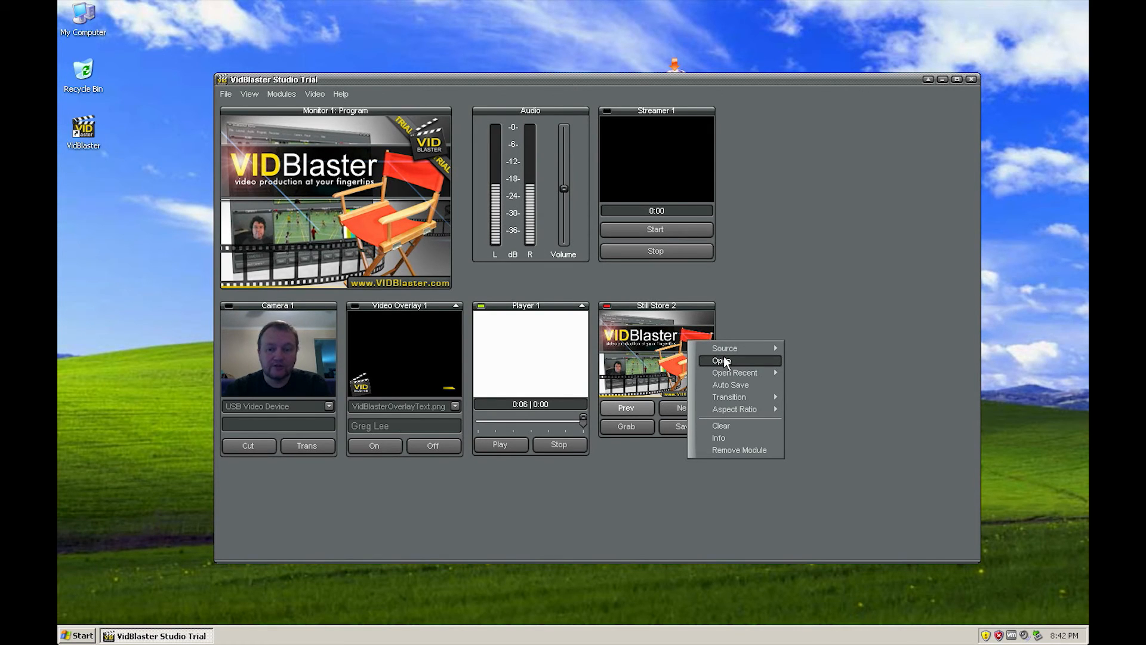
{"action": "left_click", "coordinate": [726, 362]}
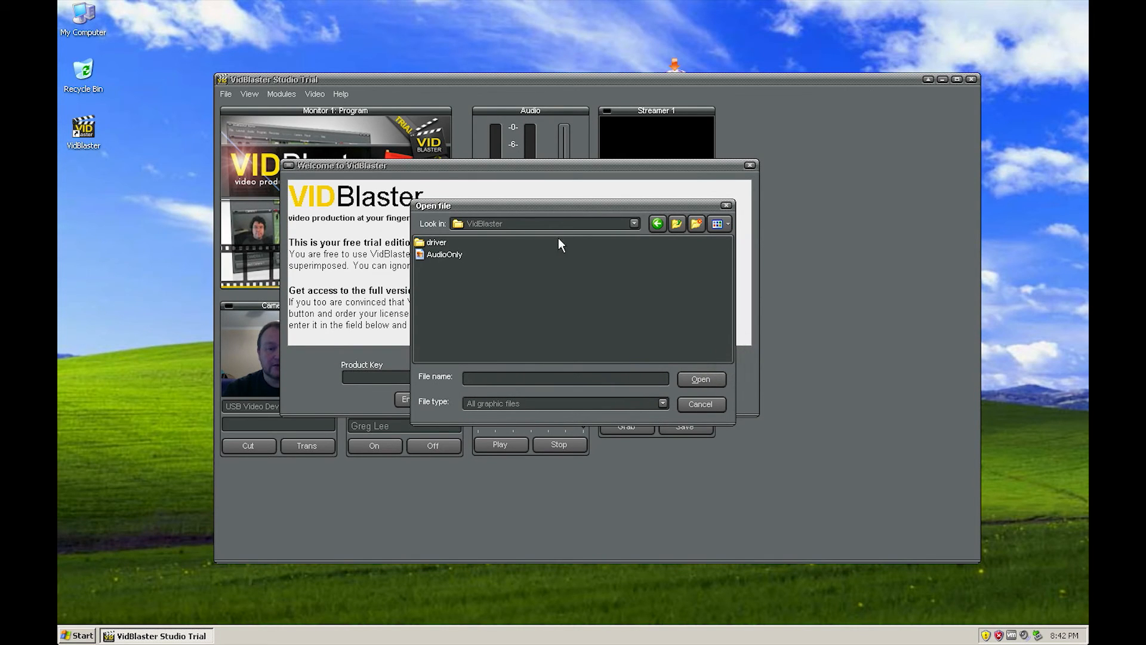
{"action": "left_click", "coordinate": [456, 254]}
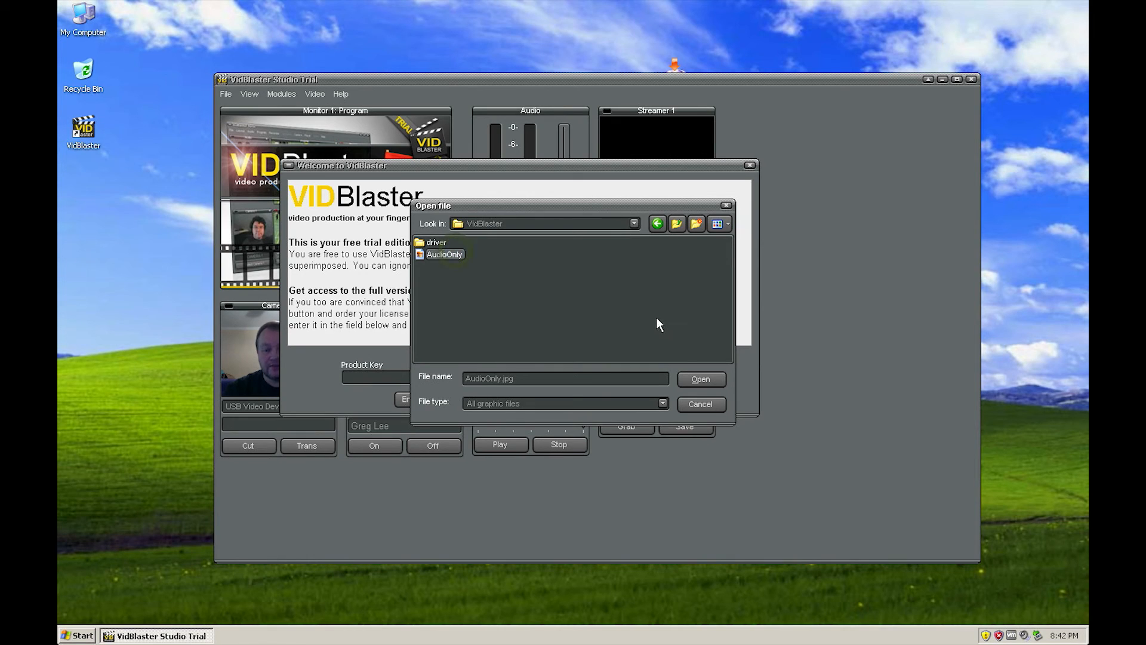
{"action": "left_click", "coordinate": [699, 377]}
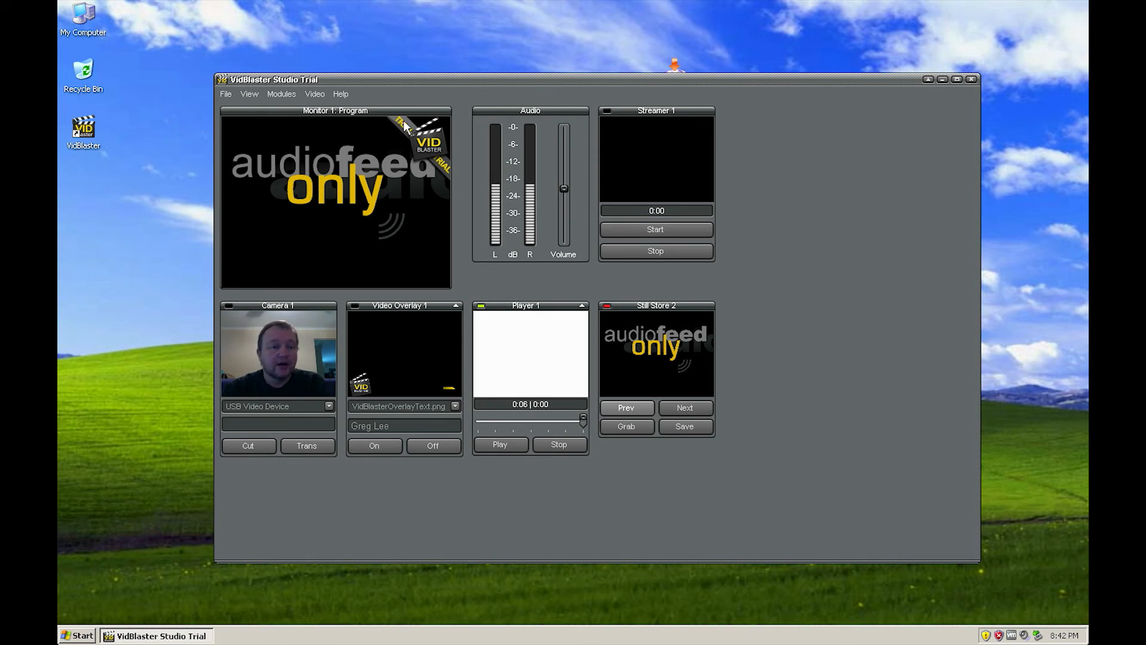
Step: Add a Recorder module and place Recorder 1 at the right of the workspace
{"action": "left_click", "coordinate": [307, 93]}
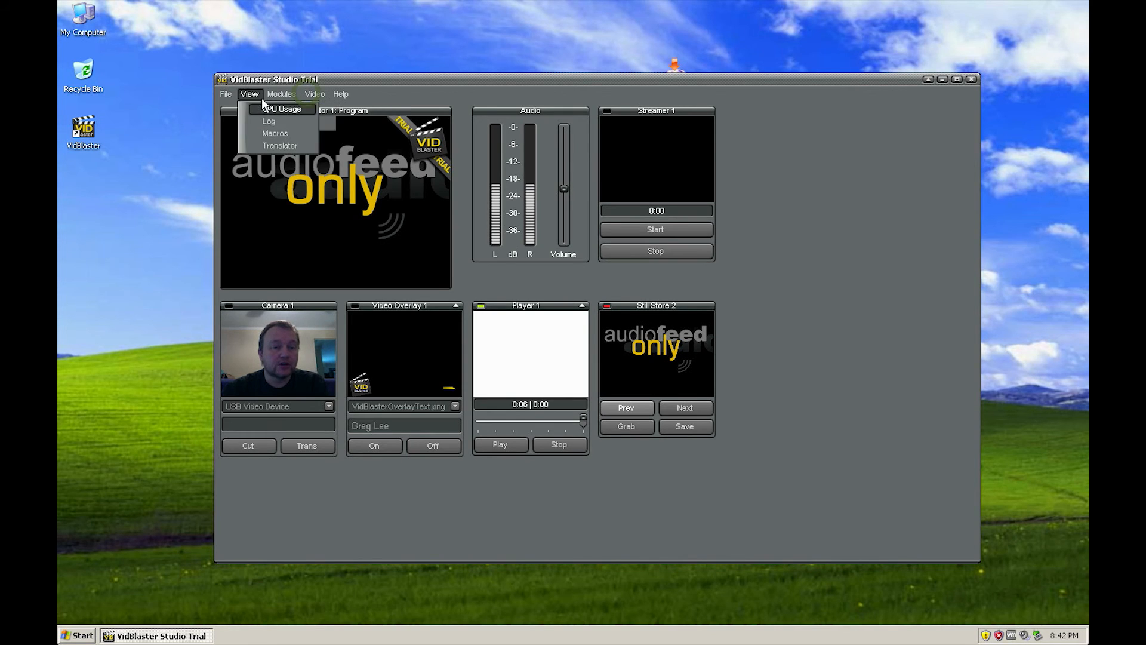
{"action": "mouse_move", "coordinate": [297, 108]}
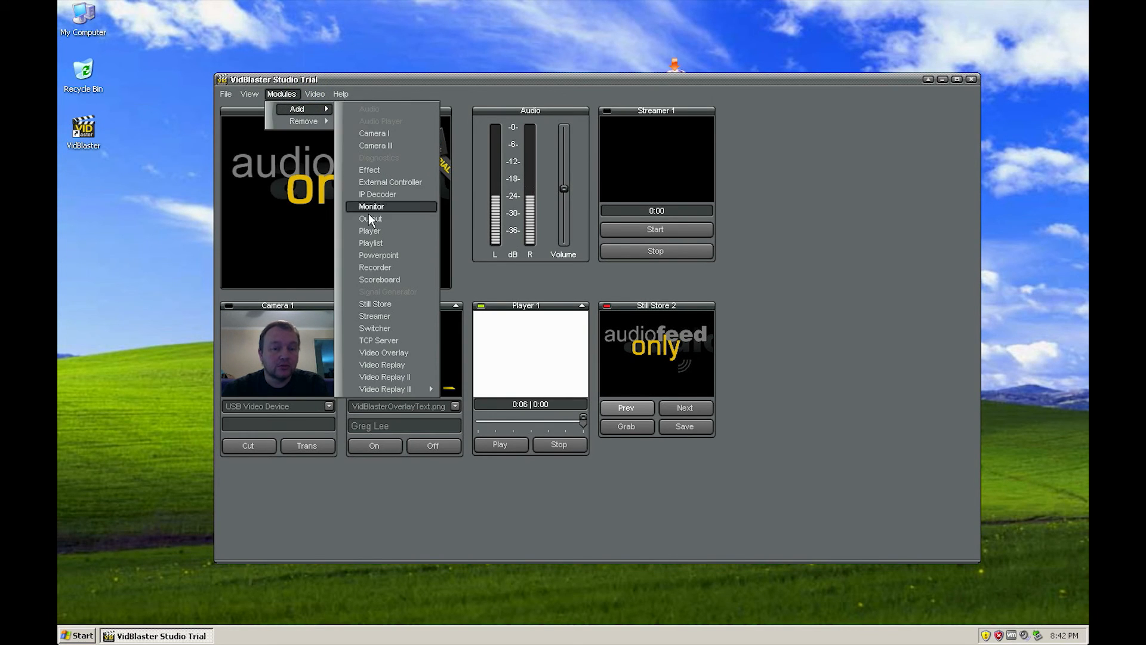
{"action": "left_click", "coordinate": [383, 266]}
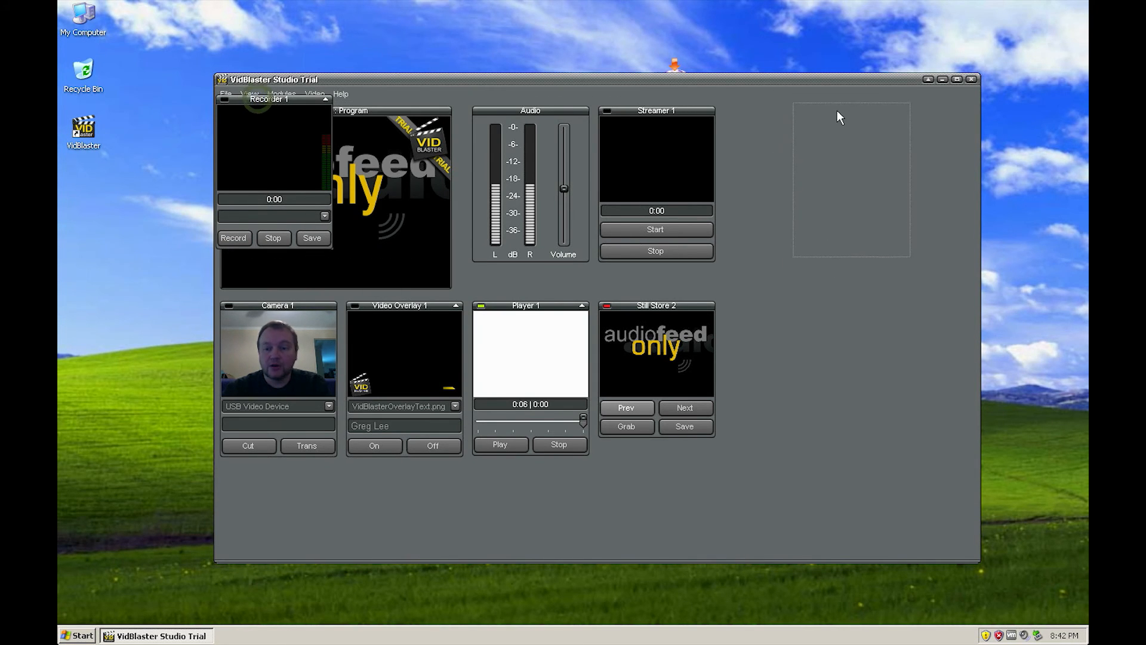
{"action": "left_click_drag", "start_coordinate": [258, 98], "coordinate": [832, 135]}
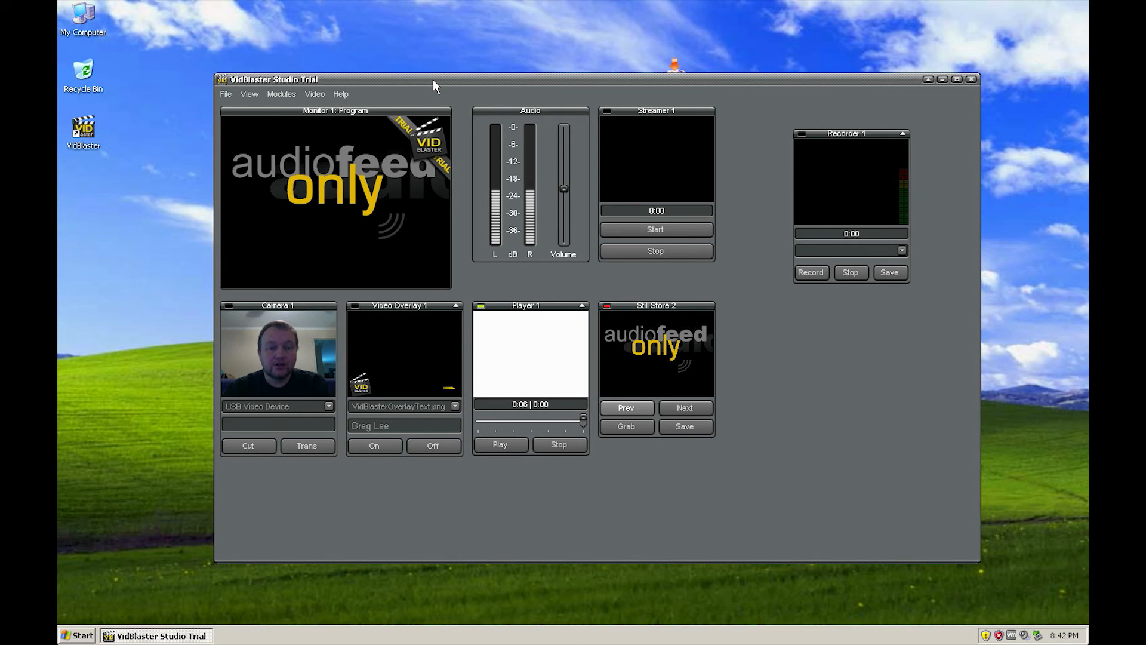
Step: Reposition the window and cut Camera 1's webcam feed to the program output
{"action": "left_click_drag", "start_coordinate": [434, 81], "coordinate": [351, 52]}
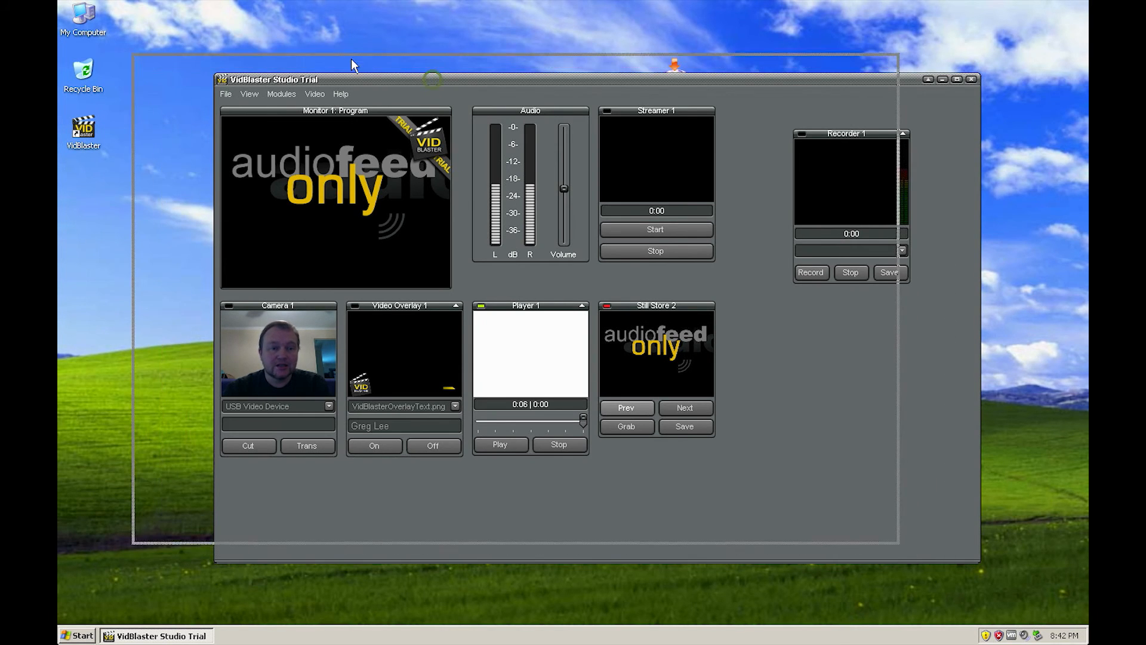
{"action": "left_click", "coordinate": [167, 343]}
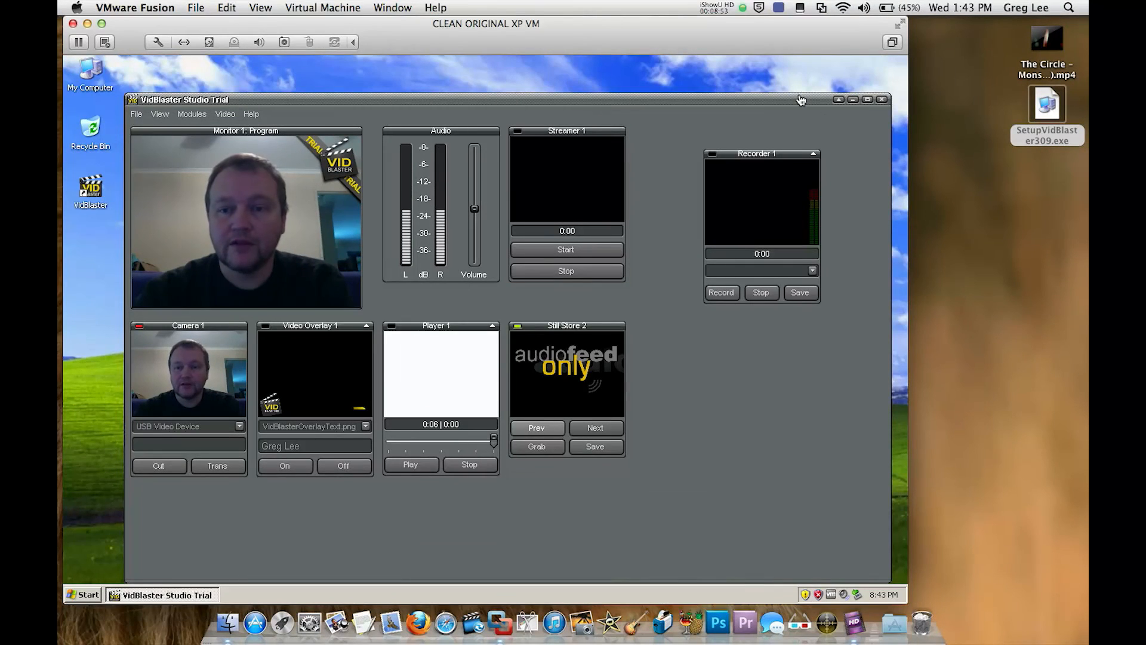
Step: Copy The Circle - Monster Inside (SD).mp4 from the Mac desktop into the XP VM
{"action": "left_click_drag", "start_coordinate": [799, 94], "coordinate": [732, 91]}
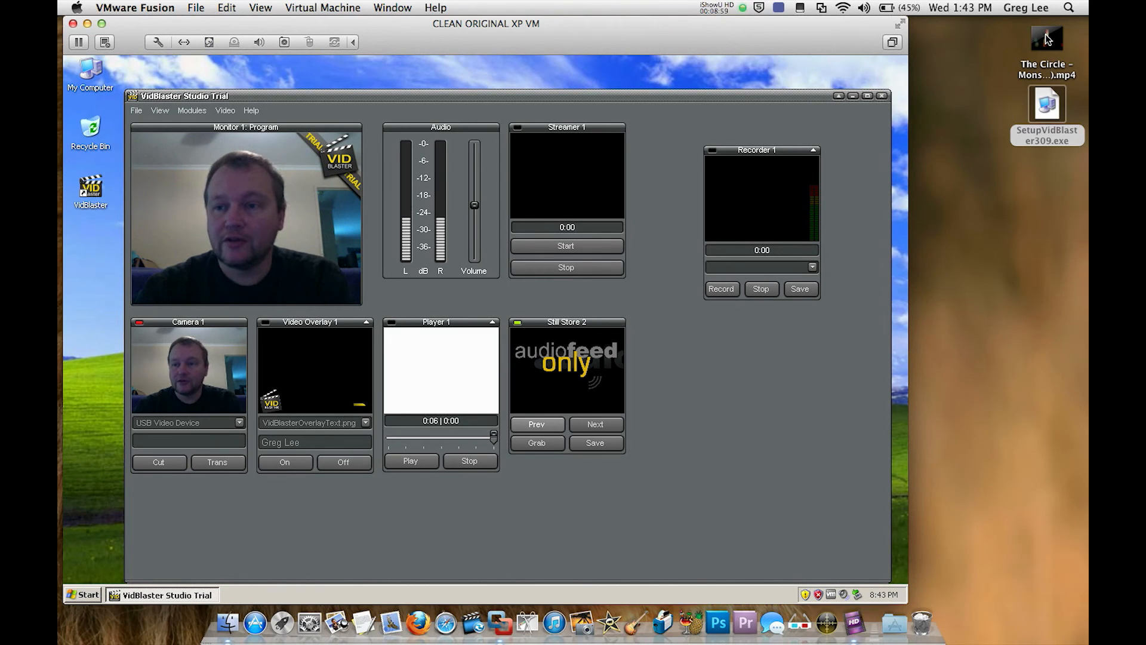
{"action": "left_click_drag", "start_coordinate": [1048, 40], "coordinate": [845, 77]}
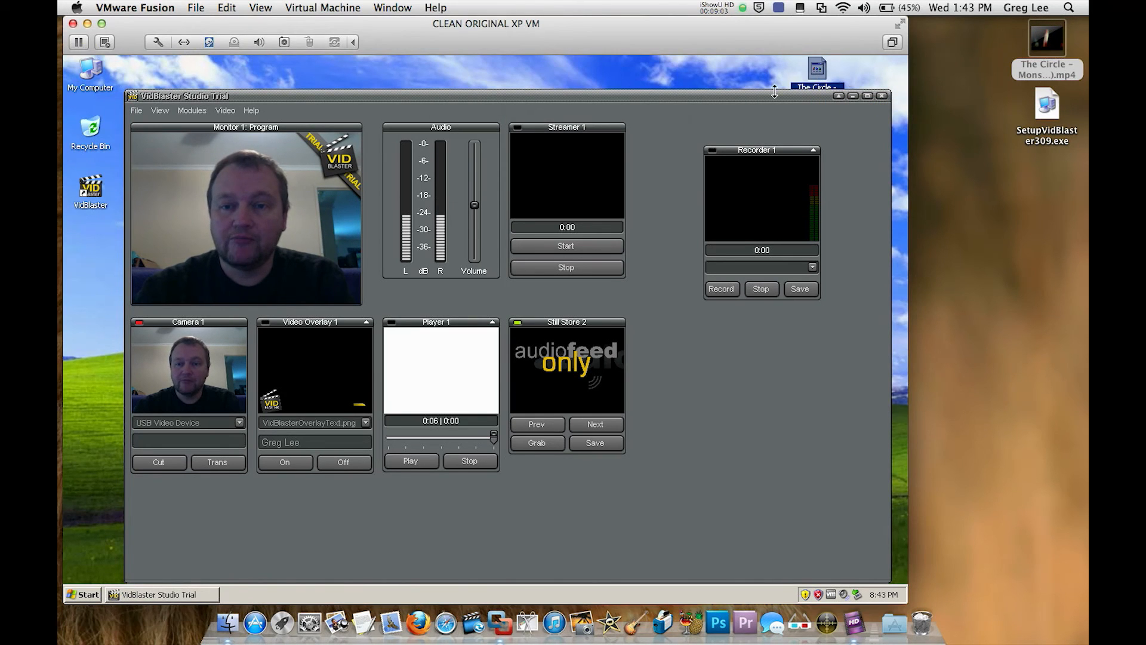
{"action": "left_click", "coordinate": [750, 95]}
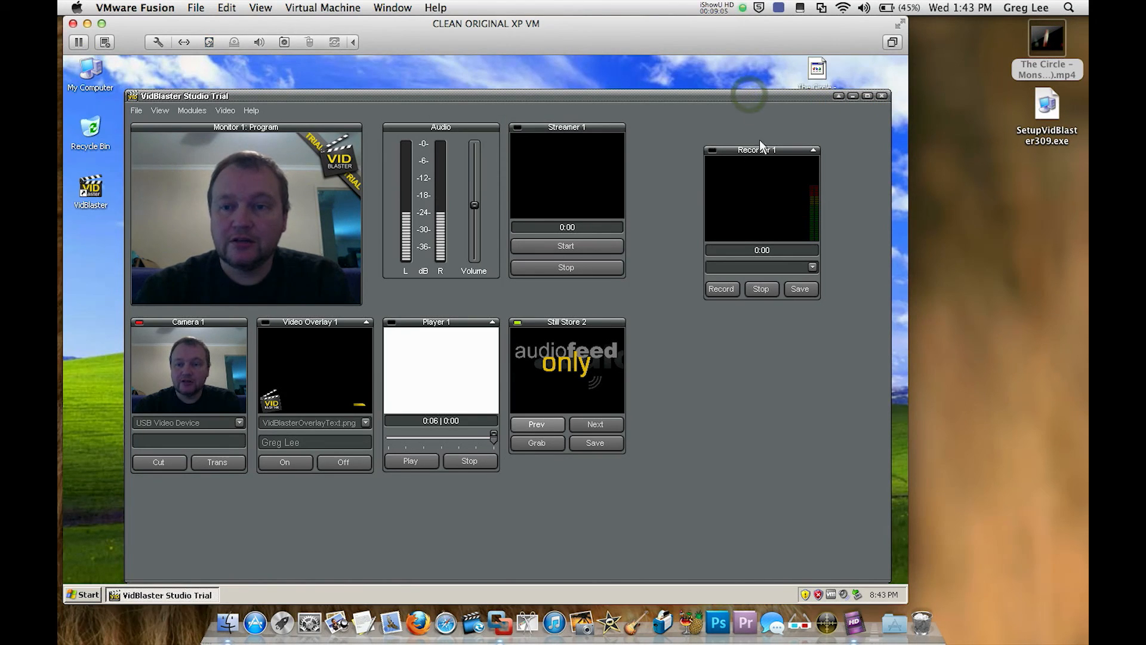
Step: Shrink the VidBlaster window, place the MP4 on the XP desktop, and move the window back up
{"action": "left_click_drag", "start_coordinate": [779, 90], "coordinate": [779, 192]}
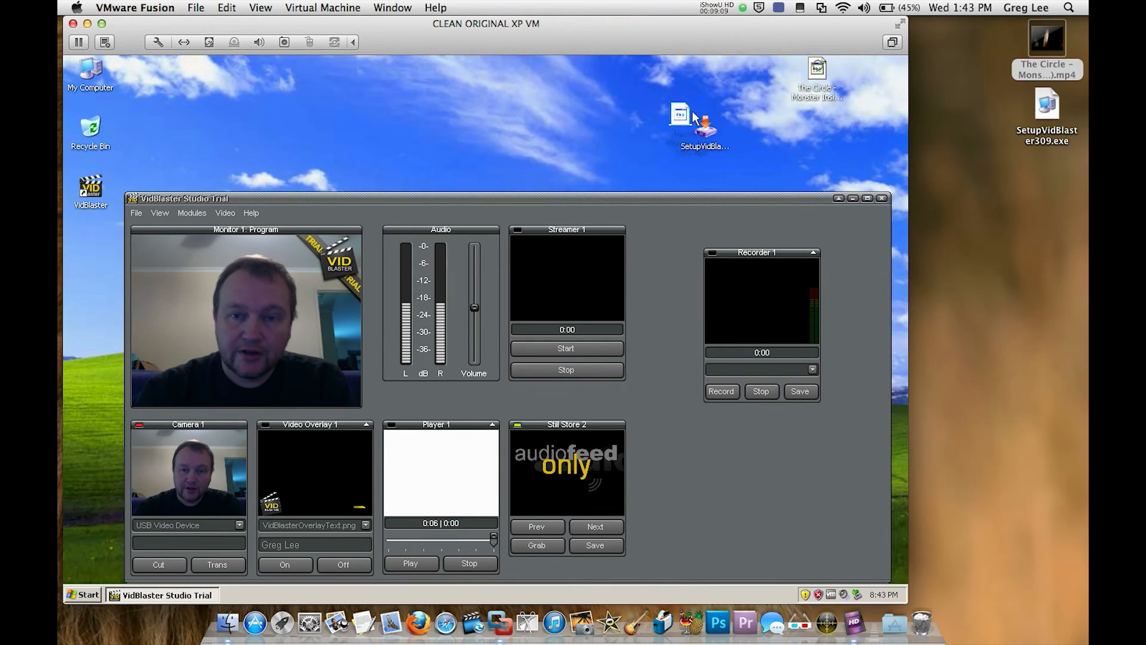
{"action": "left_click_drag", "start_coordinate": [817, 72], "coordinate": [541, 120]}
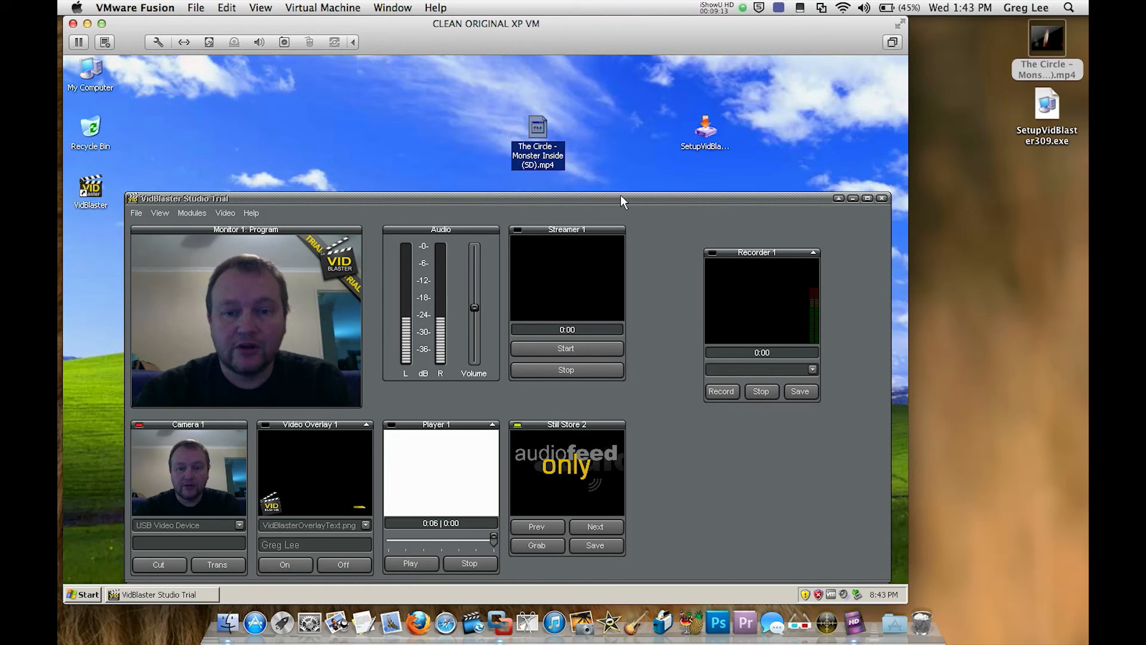
{"action": "left_click_drag", "start_coordinate": [621, 197], "coordinate": [599, 81]}
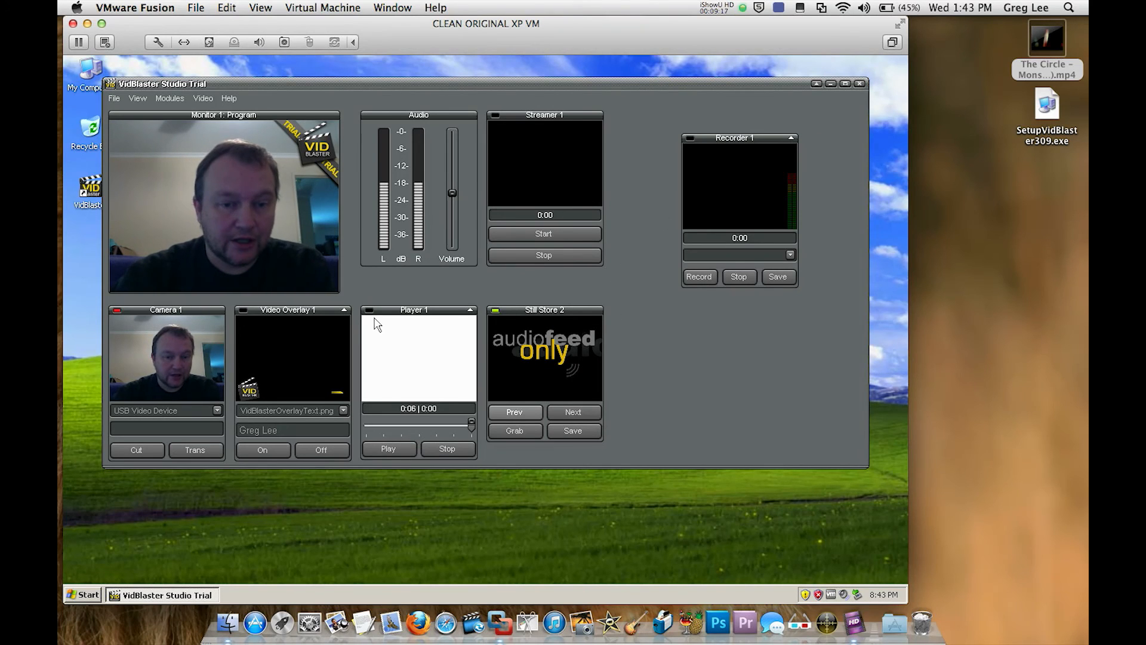
Step: Start opening a media file in Player 1 and browse to the Desktop folder
{"action": "right_click", "coordinate": [434, 378]}
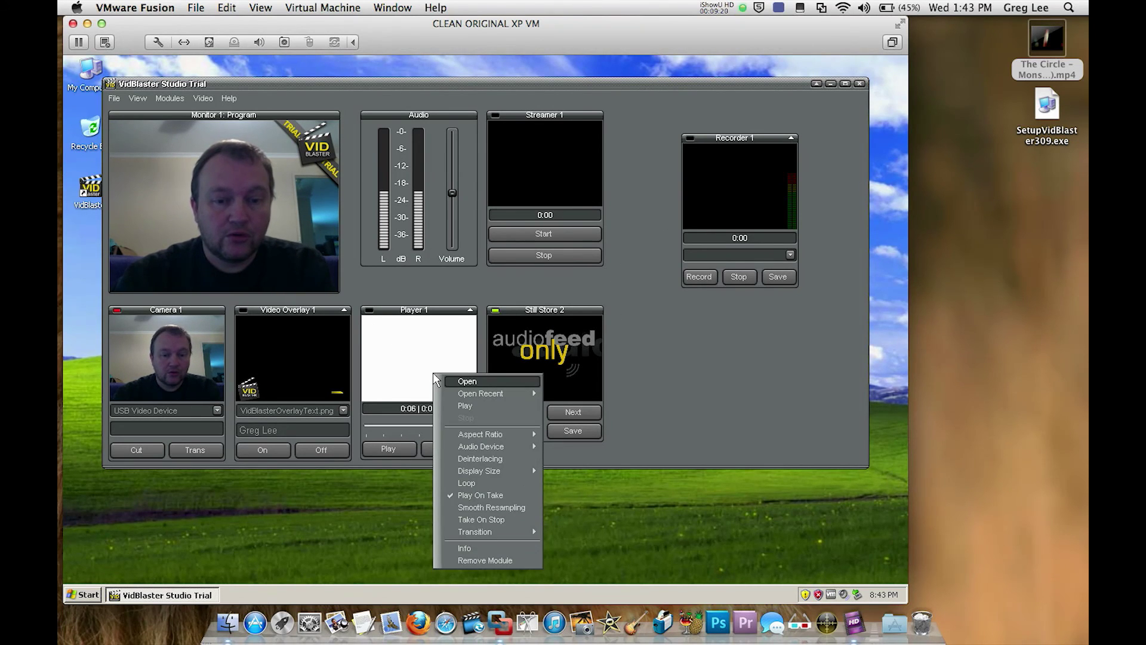
{"action": "left_click", "coordinate": [481, 388]}
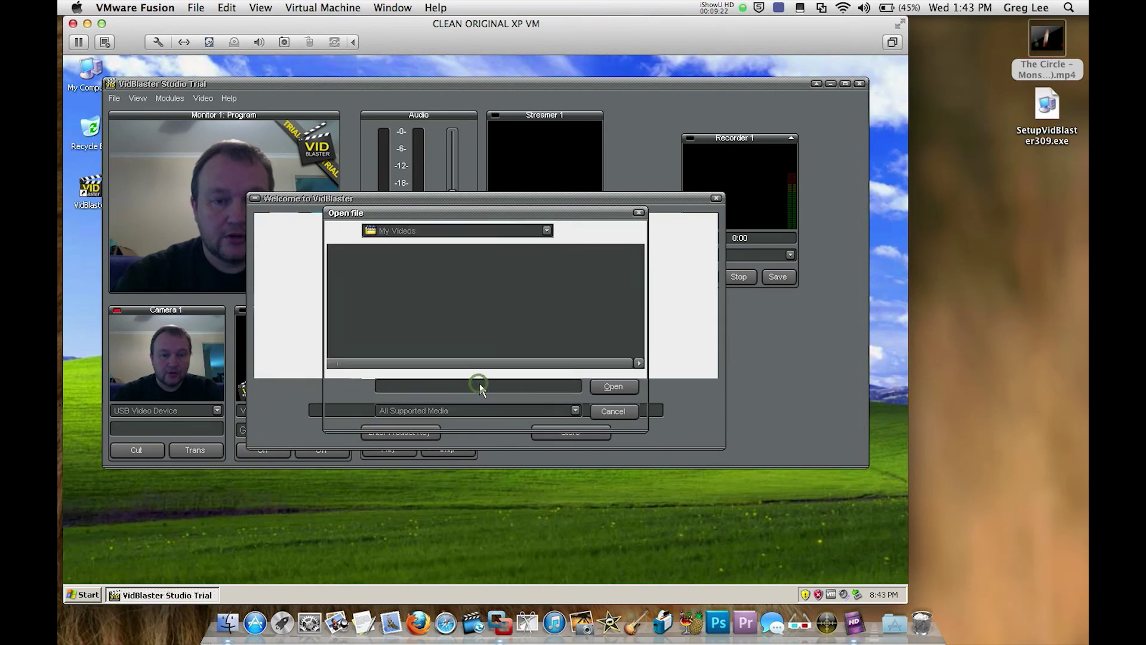
{"action": "left_click", "coordinate": [547, 232]}
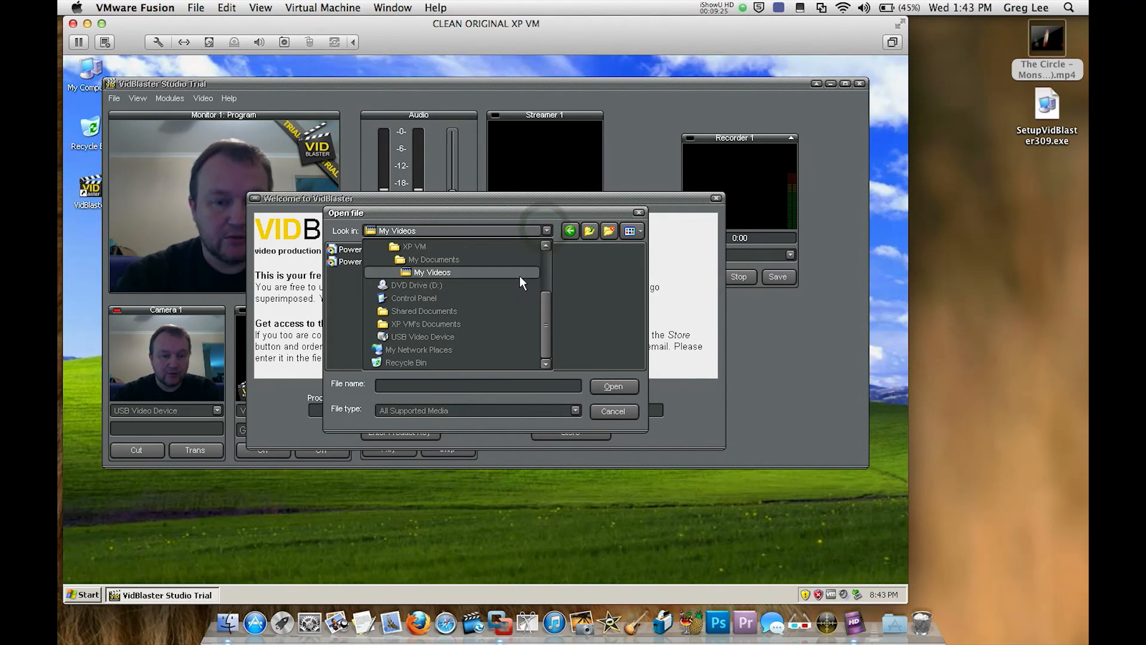
{"action": "scroll", "coordinate": [519, 275], "scroll_direction": "up", "scroll_amount": 2}
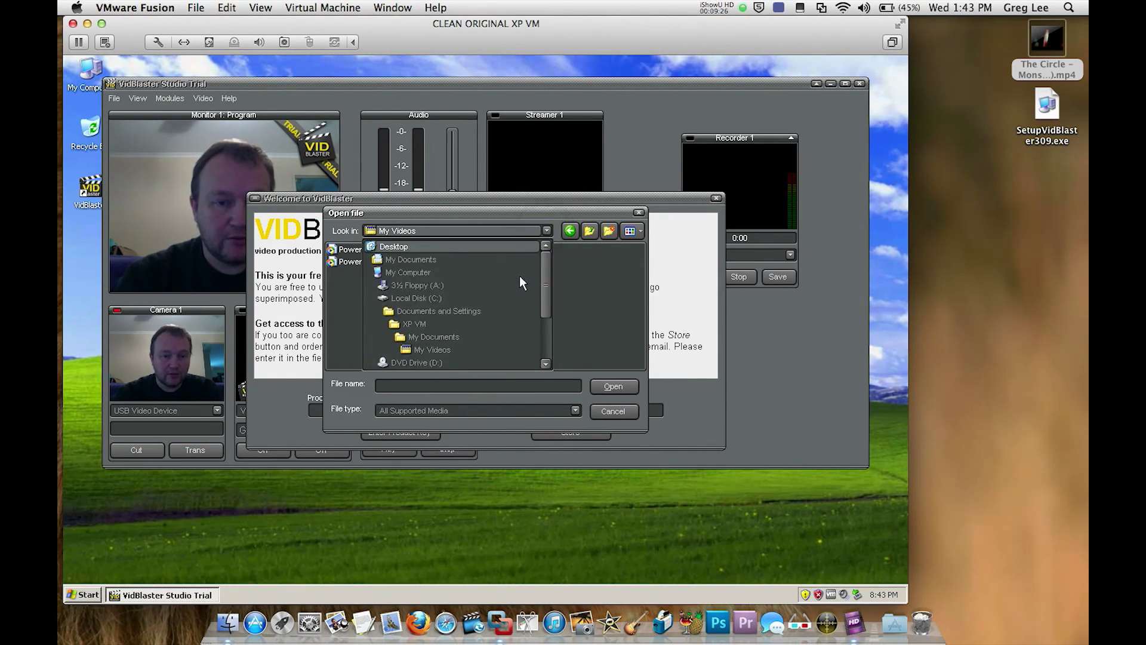
{"action": "left_click", "coordinate": [467, 244]}
Step: Load The Circle - Monster Inside (SD).mp4 into Player 1 and play it on air
{"action": "left_click", "coordinate": [402, 298]}
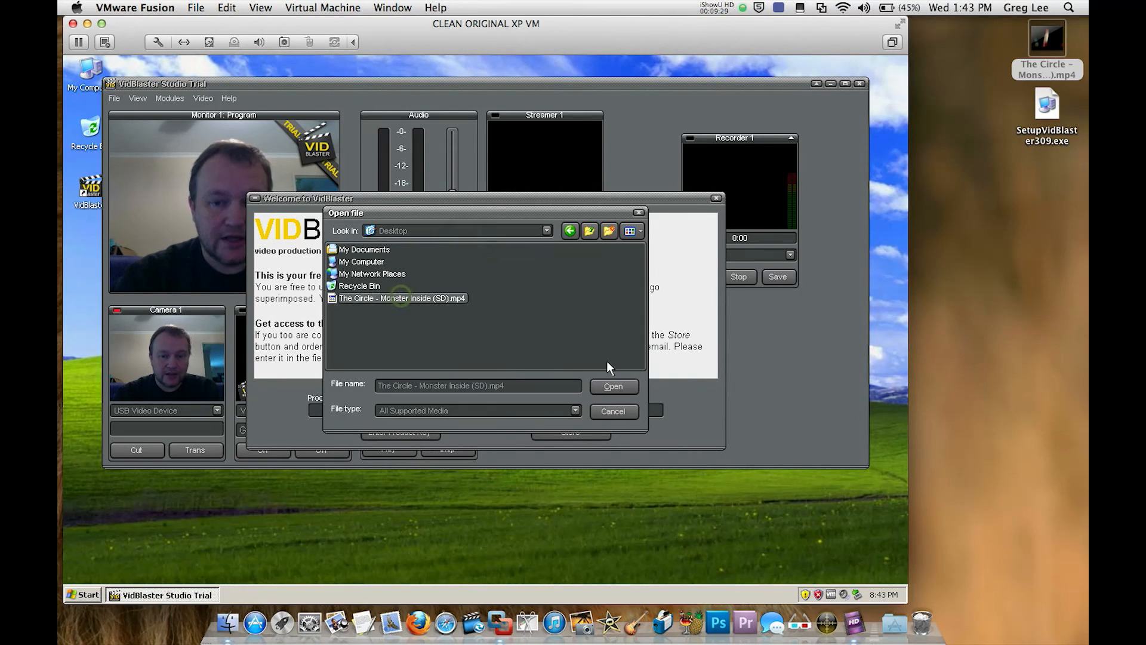
{"action": "left_click", "coordinate": [611, 386]}
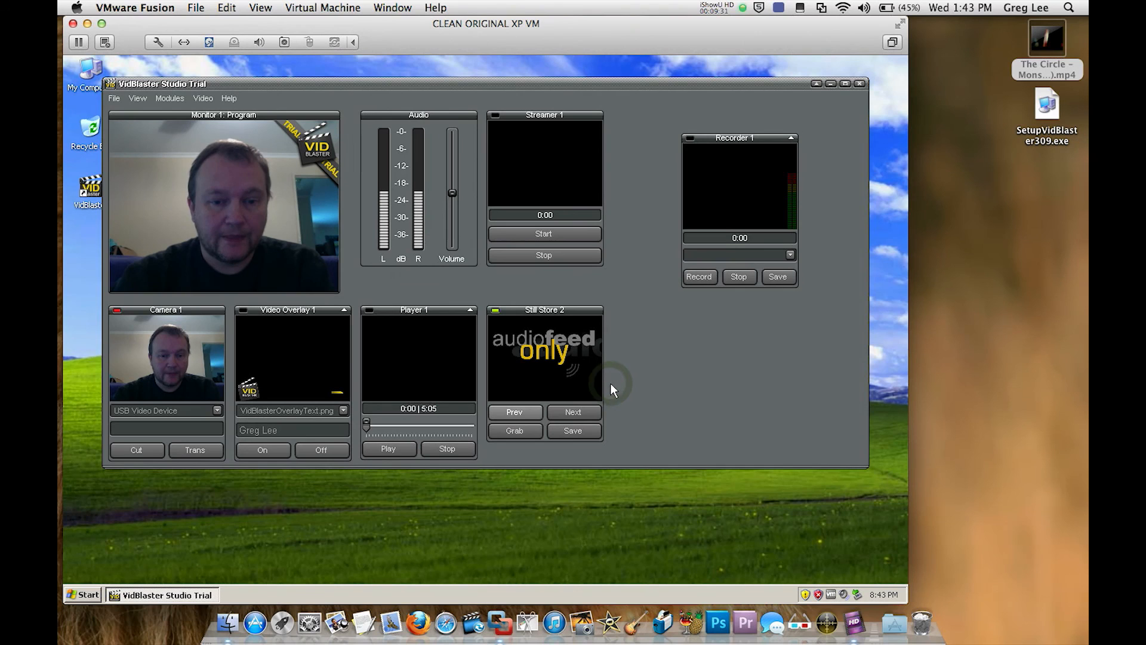
{"action": "left_click", "coordinate": [416, 371]}
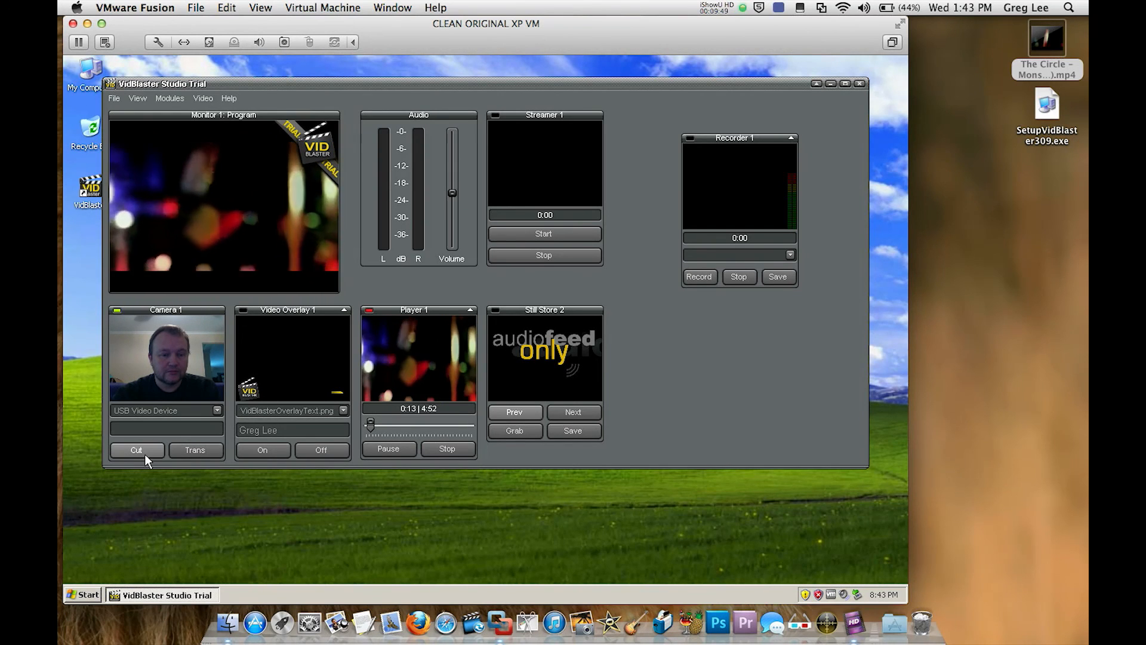
Step: Cut back to Camera 1's webcam feed and stop Player 1, rewinding the video
{"action": "left_click", "coordinate": [182, 448]}
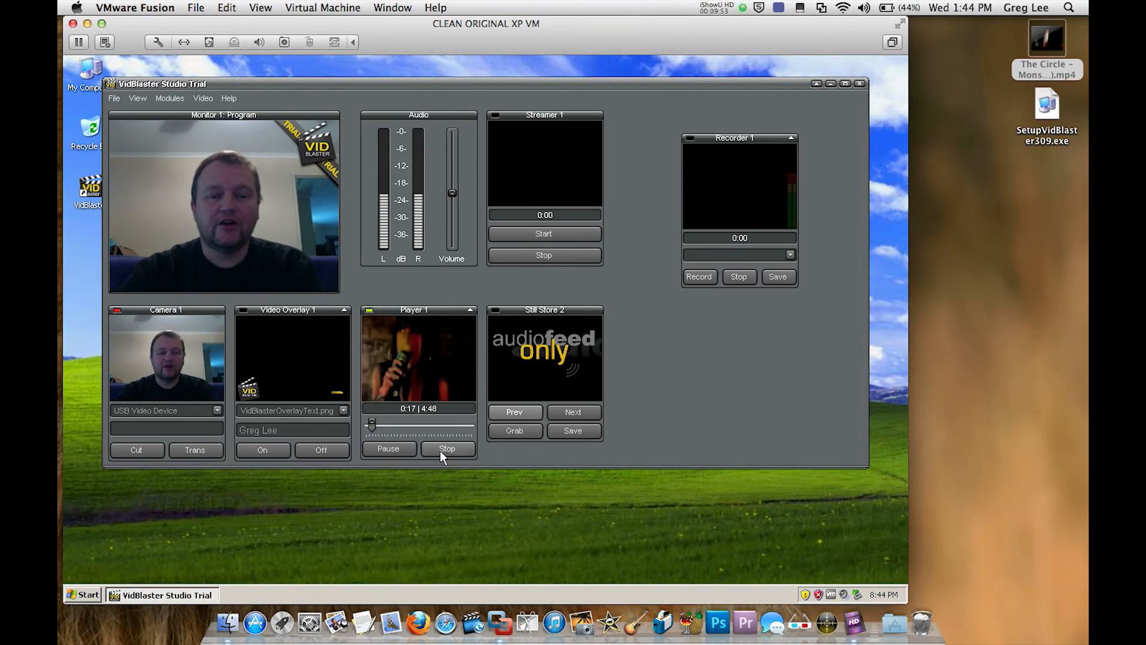
{"action": "left_click", "coordinate": [445, 448]}
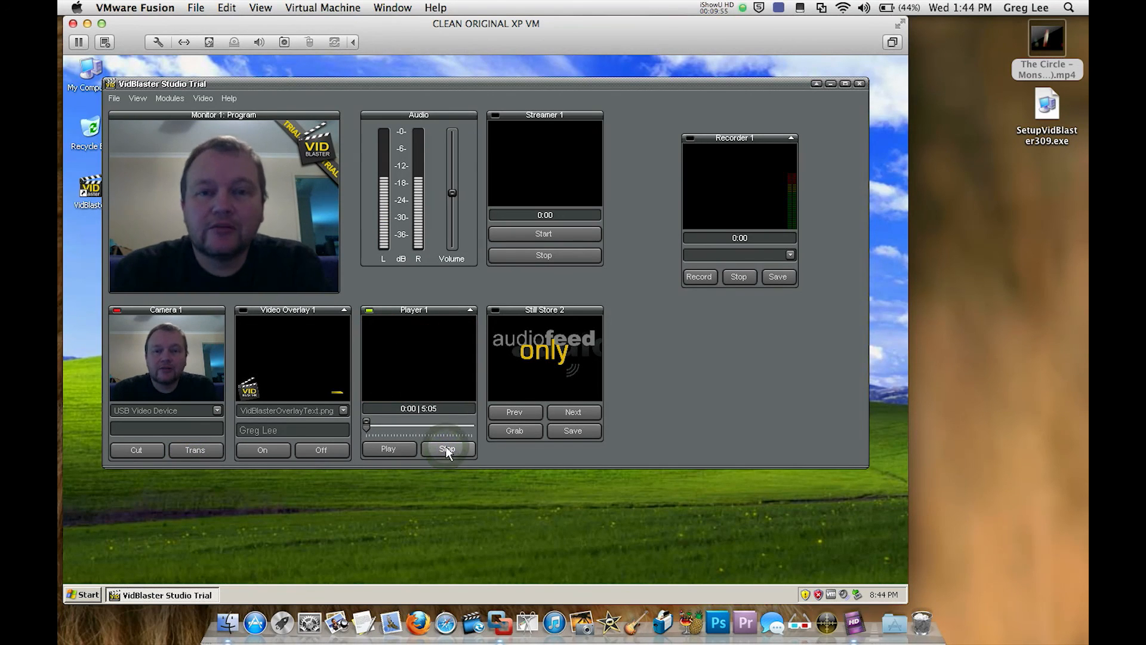